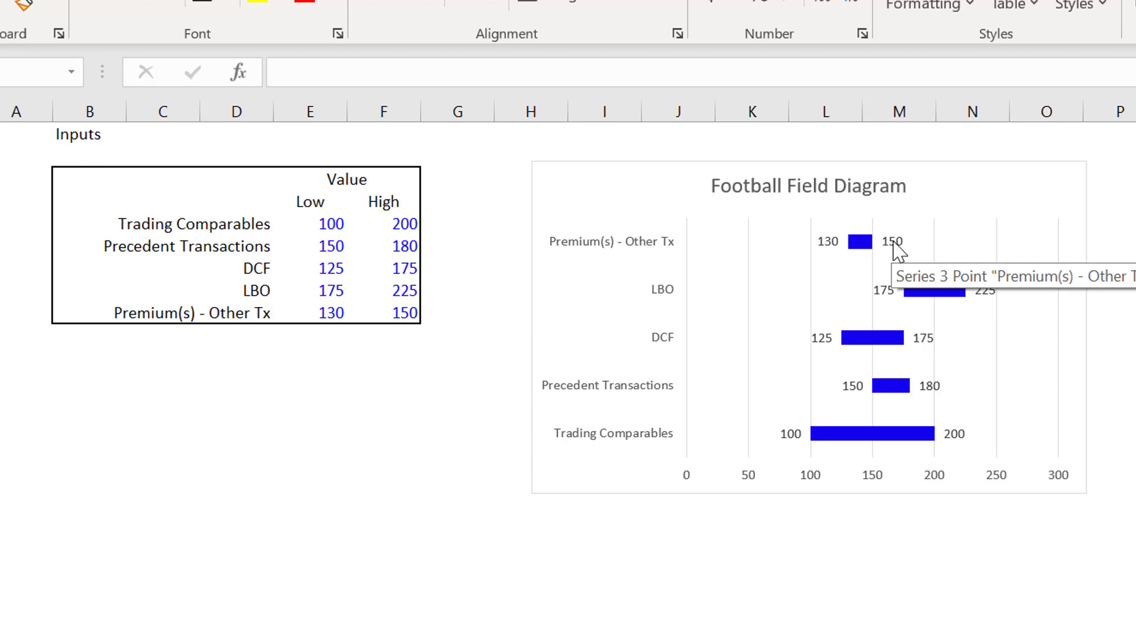
Step: Set the Trading Comparables High value to 170
{"action": "mouse_move", "coordinate": [923, 248]}
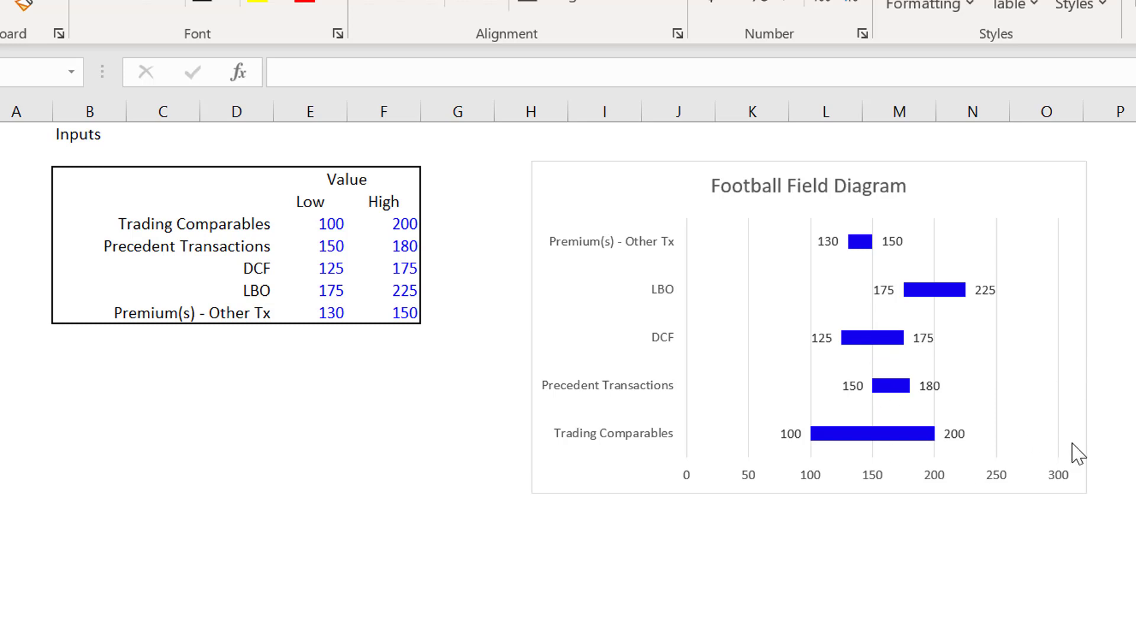
{"action": "left_click", "coordinate": [677, 557]}
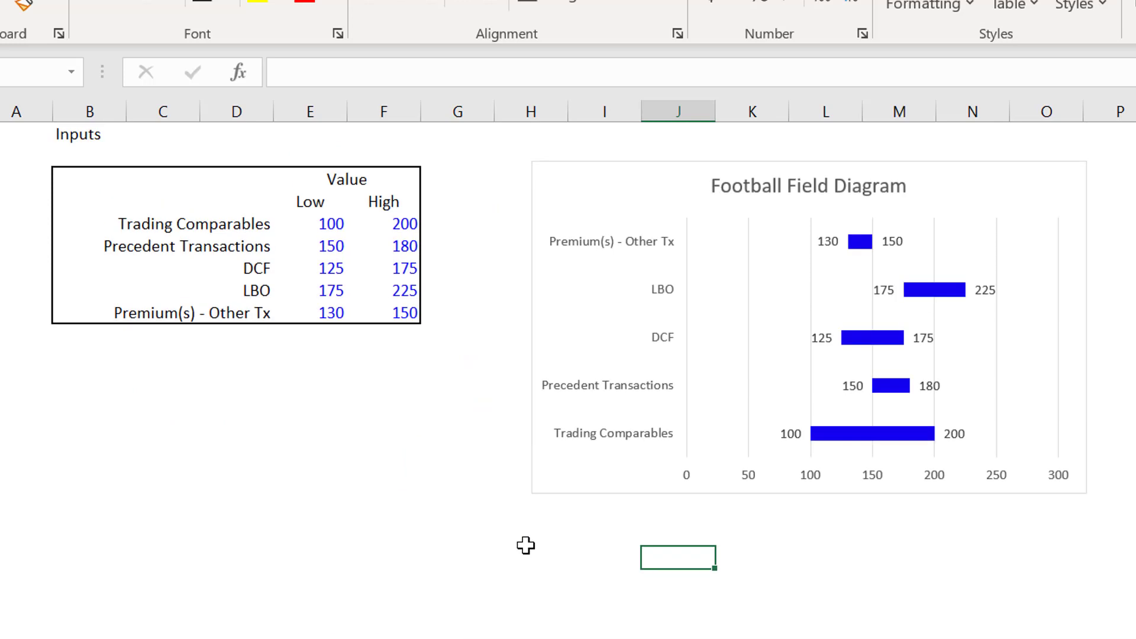
{"action": "key", "text": "Down"}
{"action": "key", "text": "Down"}
{"action": "key", "text": "Down"}
{"action": "key", "text": "Down"}
{"action": "key", "text": "Down"}
{"action": "key", "text": "Down"}
{"action": "key", "text": "Down"}
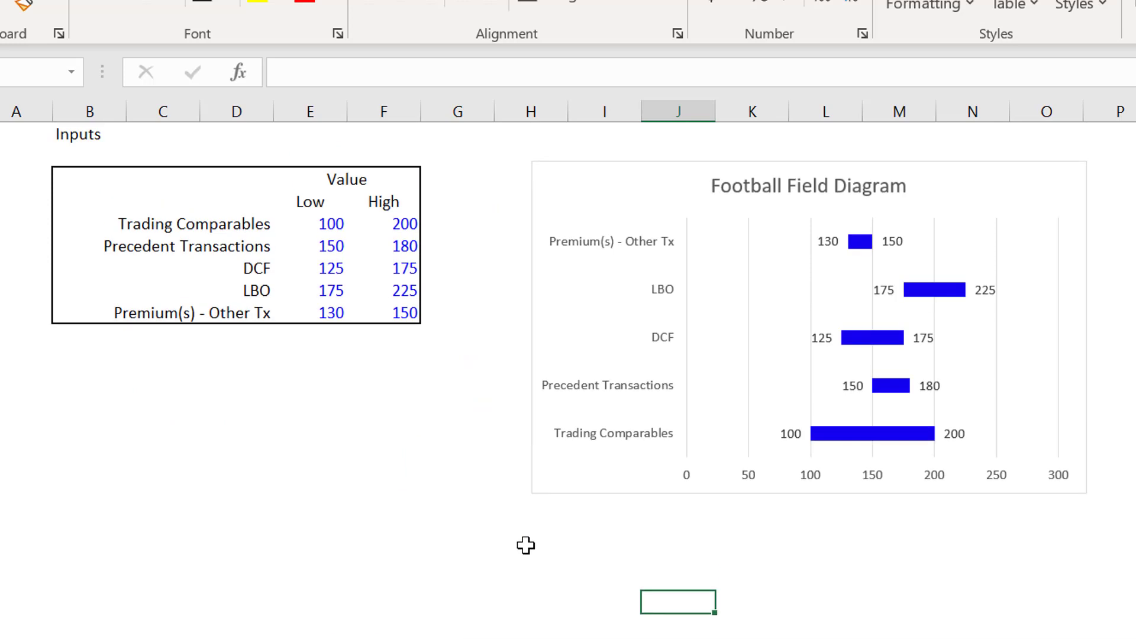
{"action": "key", "text": "Up"}
{"action": "key", "text": "Up"}
{"action": "key", "text": "Up"}
{"action": "key", "text": "Up"}
{"action": "key", "text": "Up"}
{"action": "key", "text": "Up"}
{"action": "key", "text": "Up"}
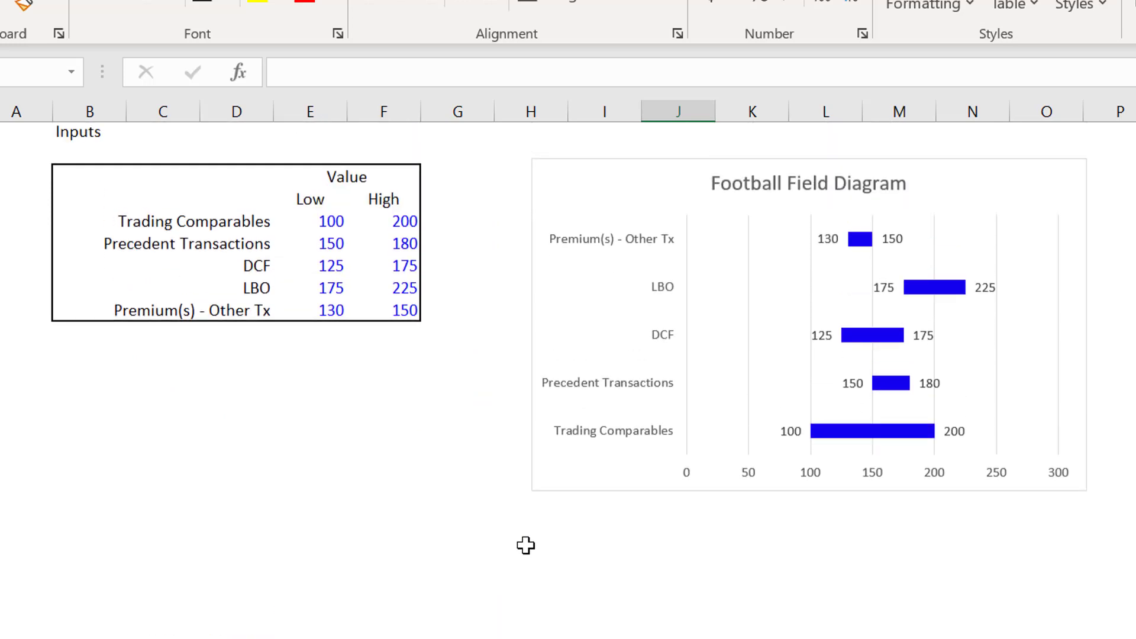
{"action": "key", "text": "Left"}
{"action": "left_click", "coordinate": [346, 223]}
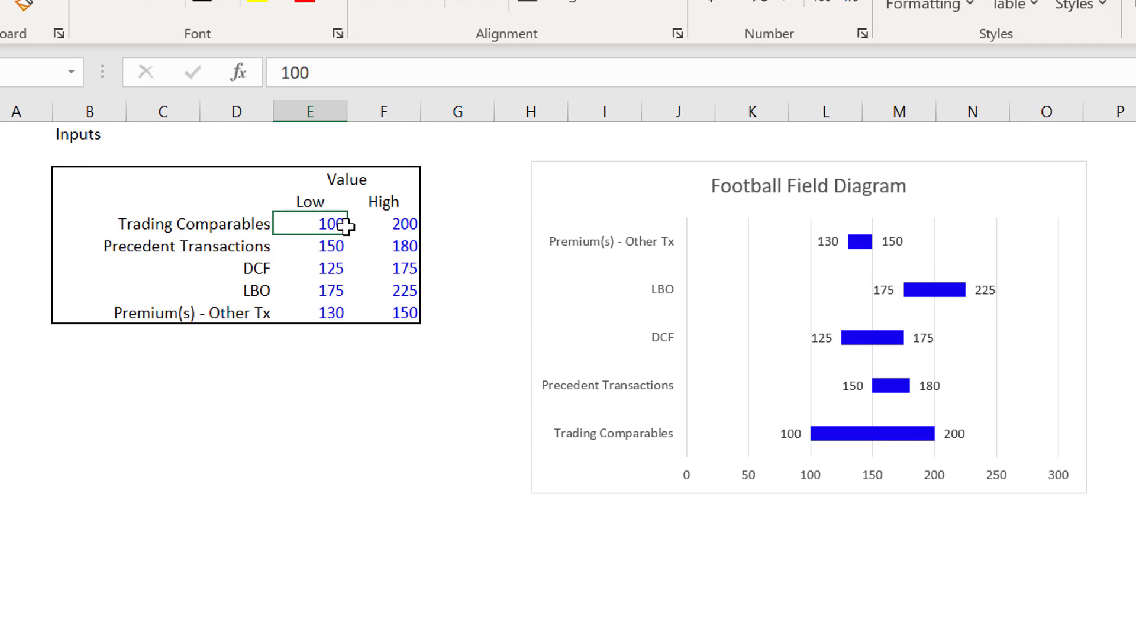
{"action": "key", "text": "Right"}
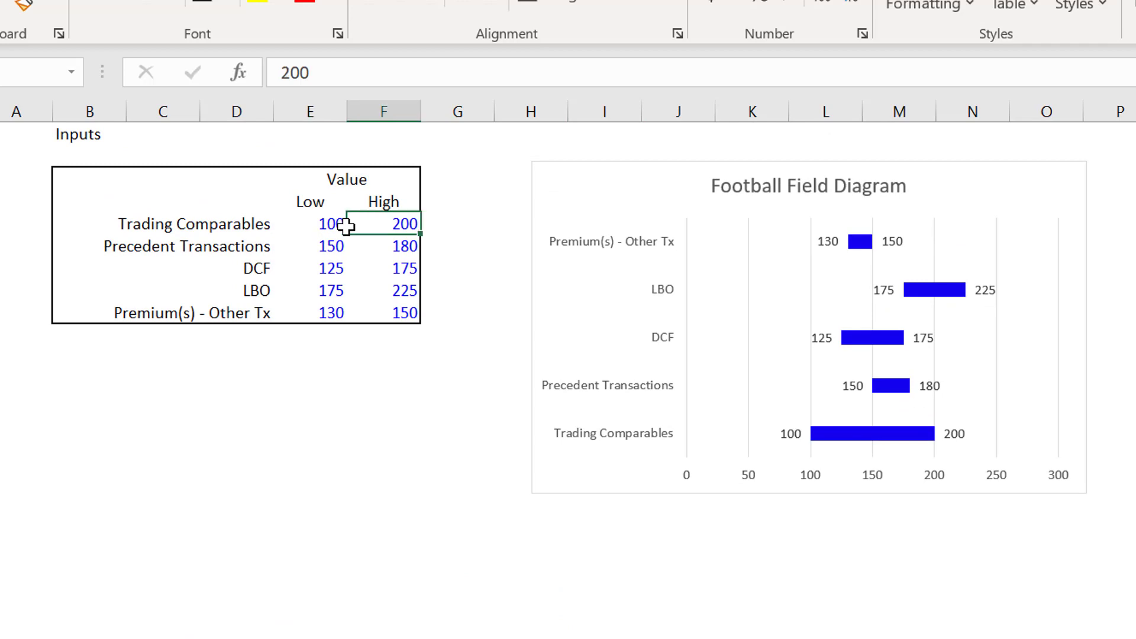
{"action": "type", "text": "170"}
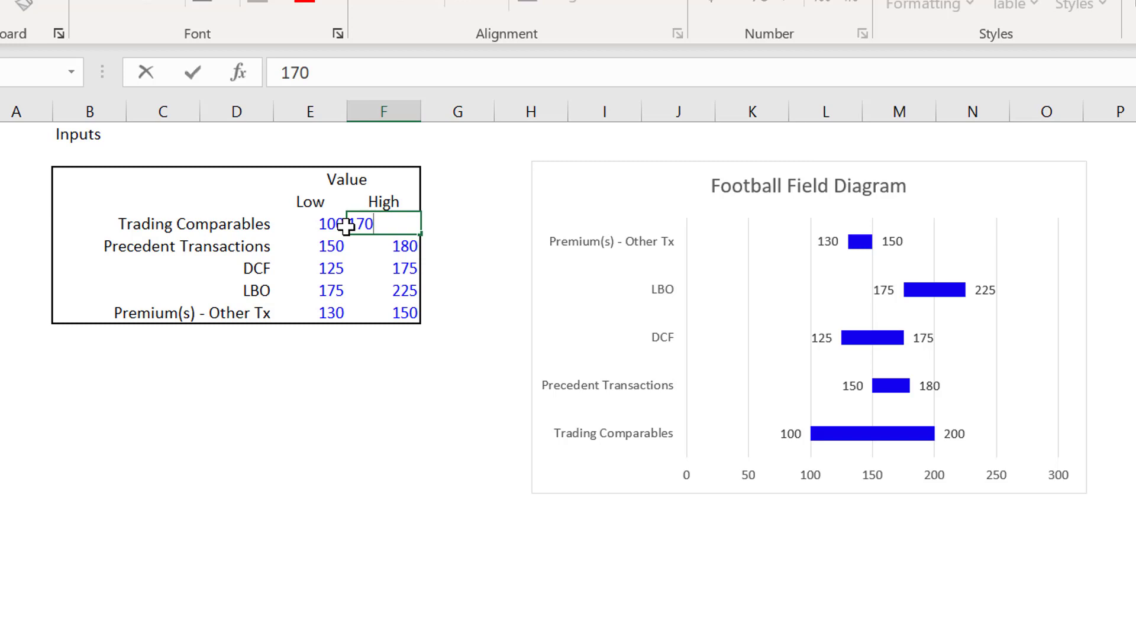
{"action": "key", "text": "Return"}
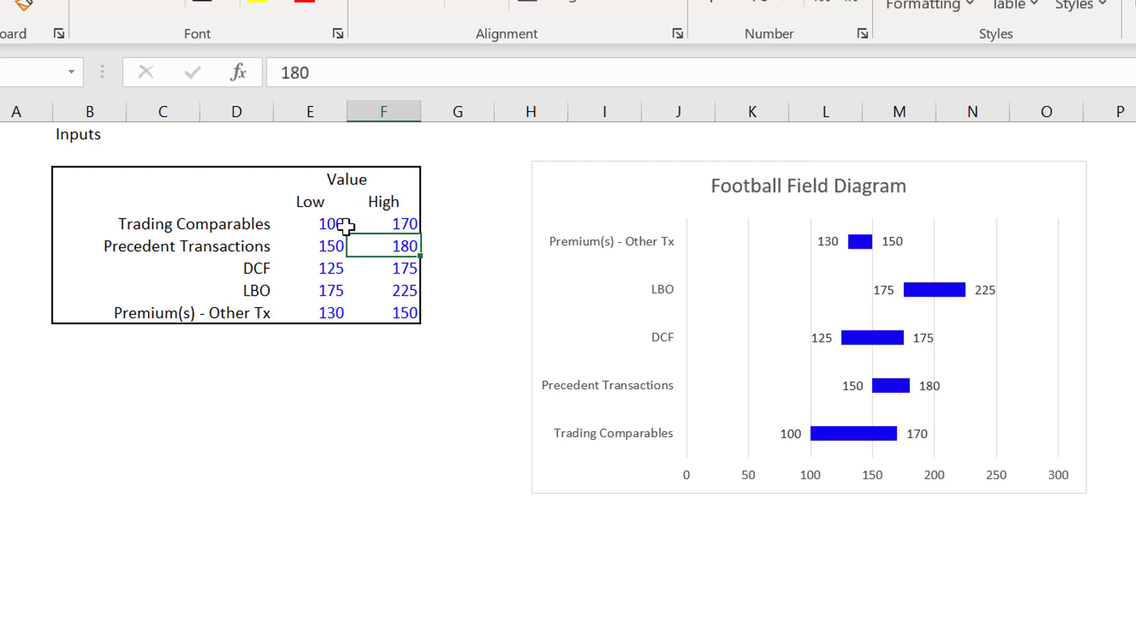
Step: Set the Trading Comparables Low value to 120
{"action": "key", "text": "Up"}
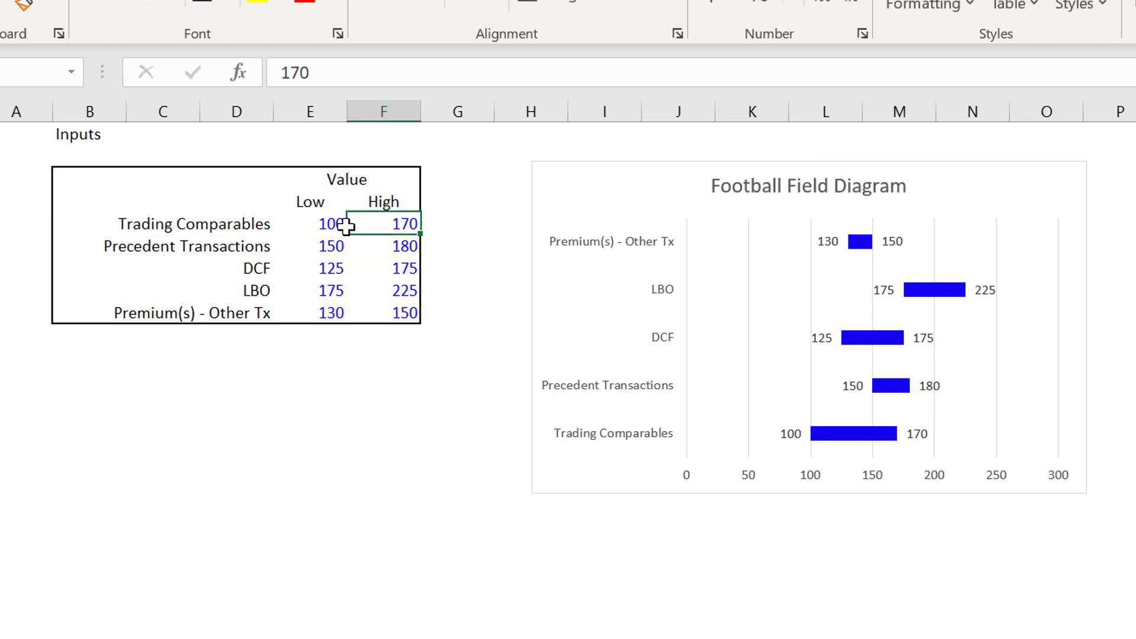
{"action": "key", "text": "Left"}
{"action": "type", "text": "120"}
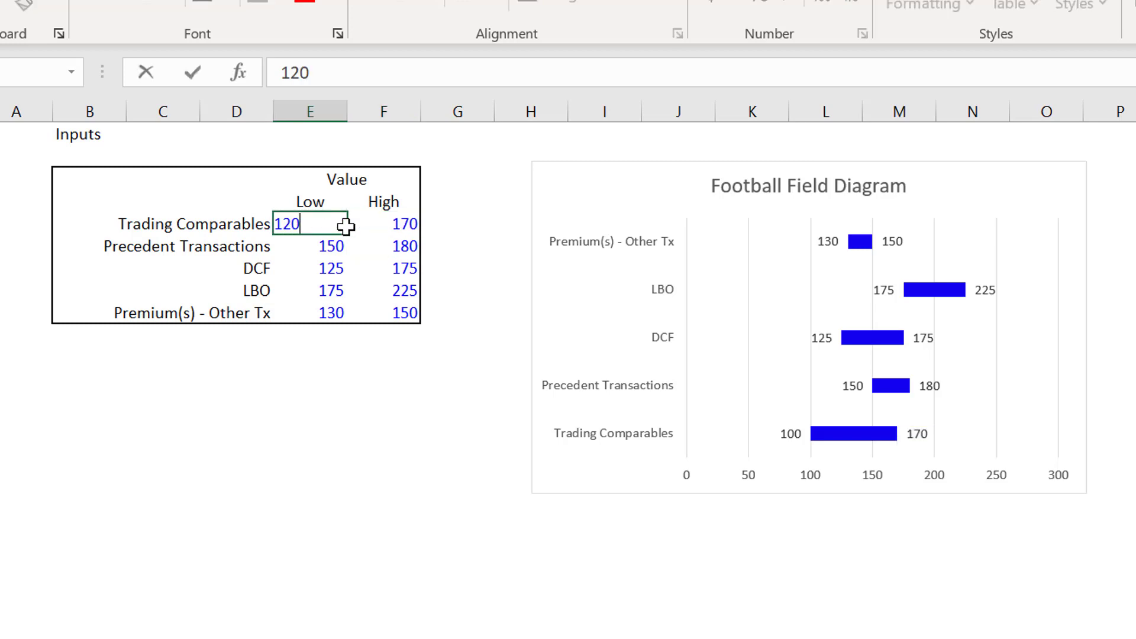
{"action": "key", "text": "Return"}
{"action": "key", "text": "Up"}
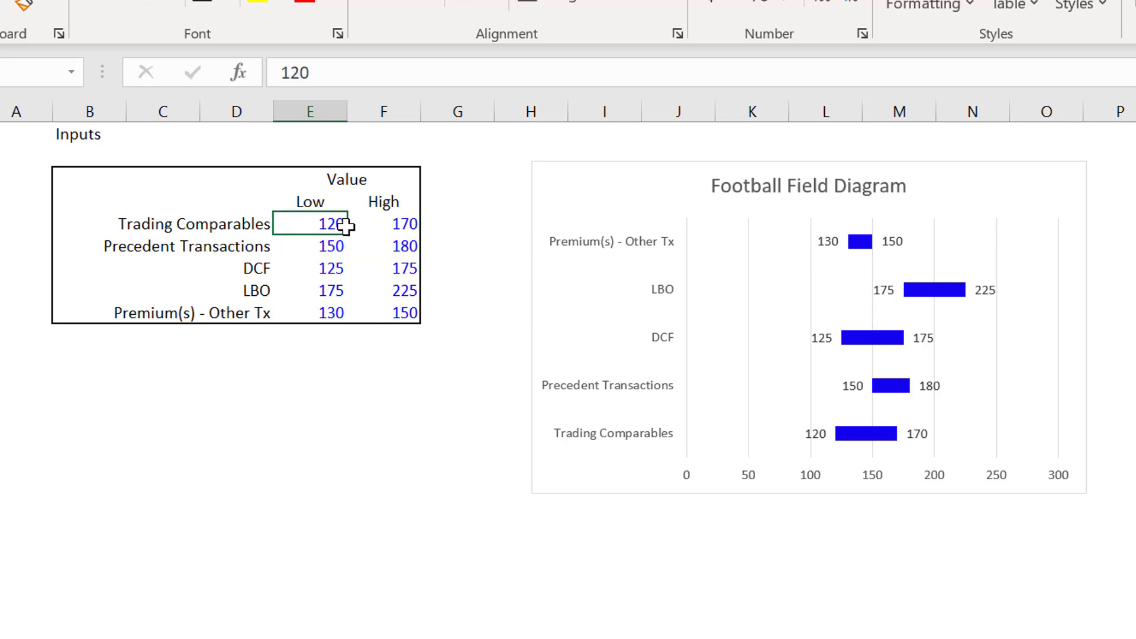
{"action": "key", "text": "Down"}
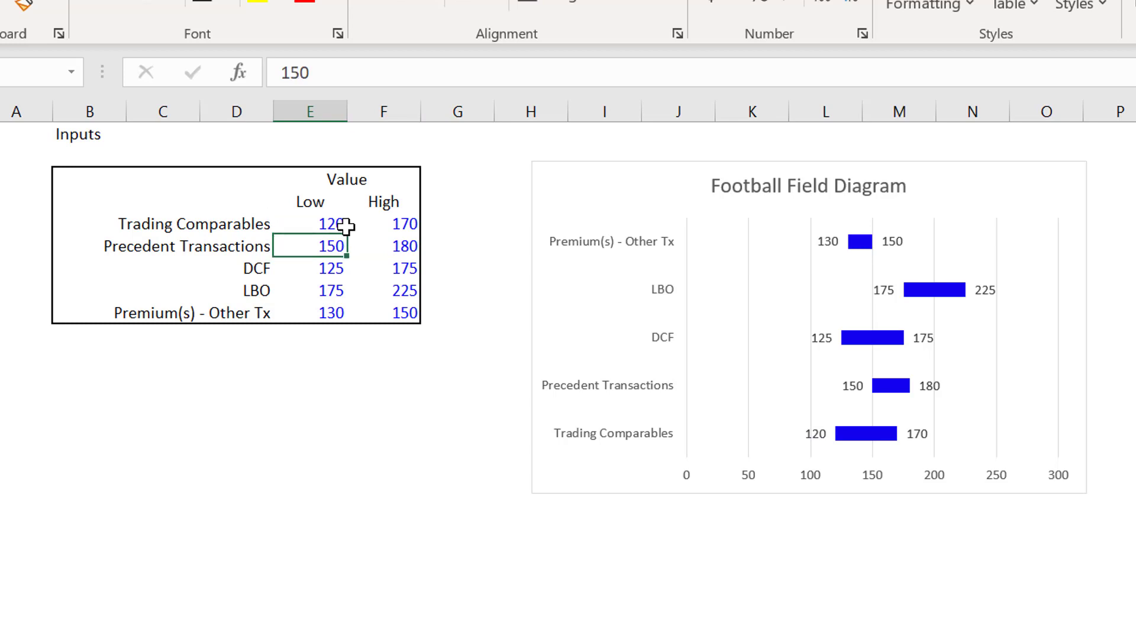
Step: Set the horizontal axis Bounds Minimum to 50 in Format Axis and close the pane
{"action": "right_click", "coordinate": [808, 480]}
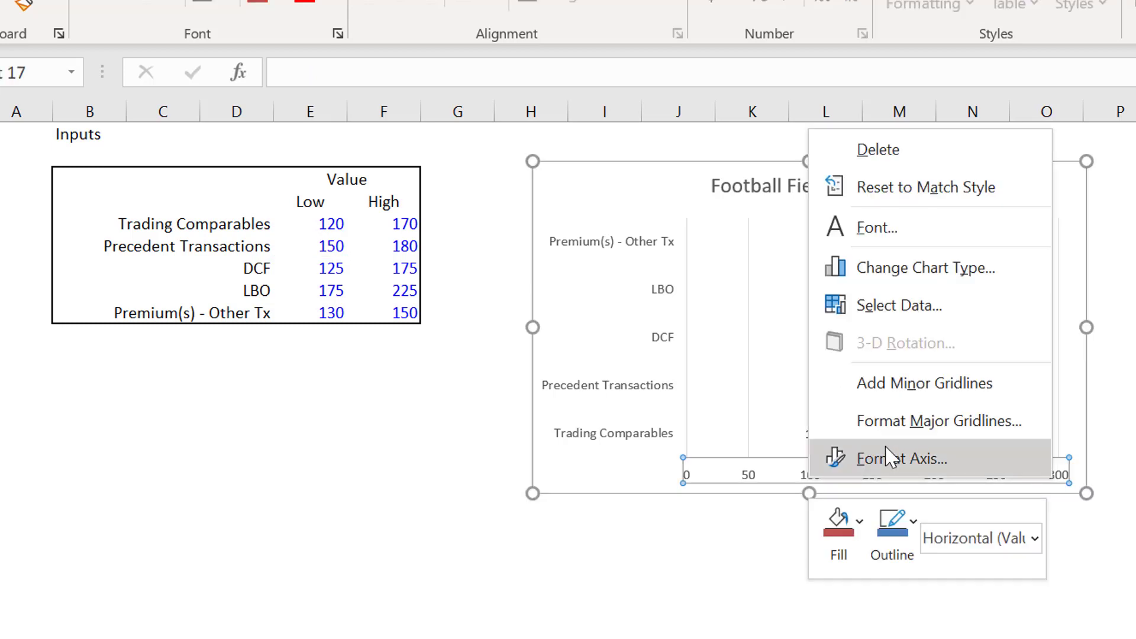
{"action": "left_click", "coordinate": [816, 456]}
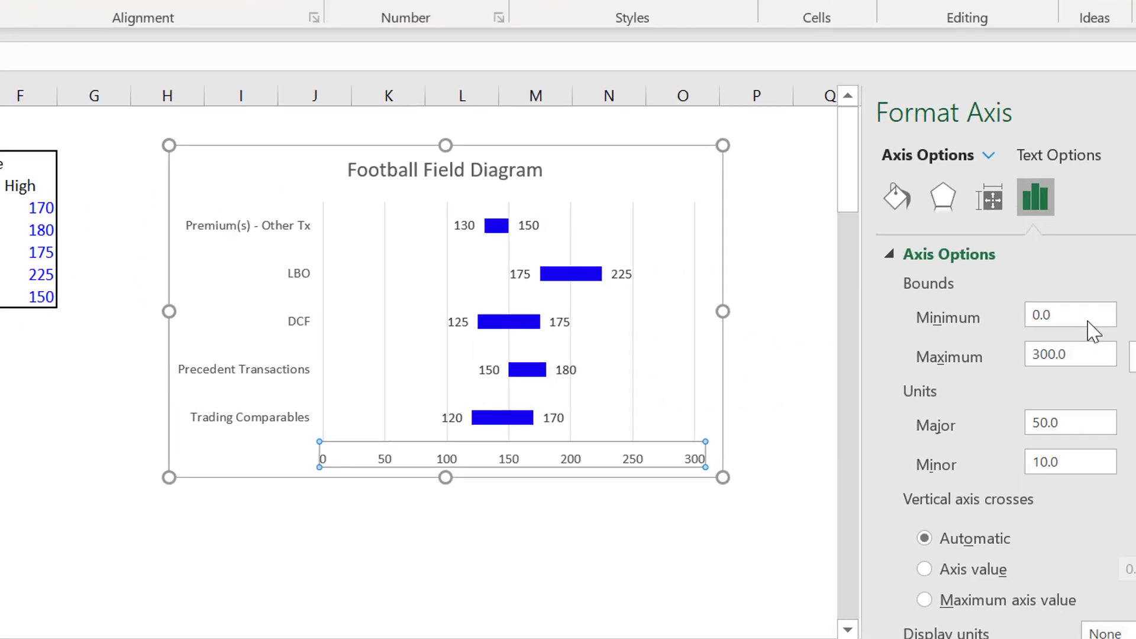
{"action": "left_click", "coordinate": [944, 313]}
{"action": "key", "text": "BackSpace"}
{"action": "key", "text": "BackSpace"}
{"action": "key", "text": "BackSpace"}
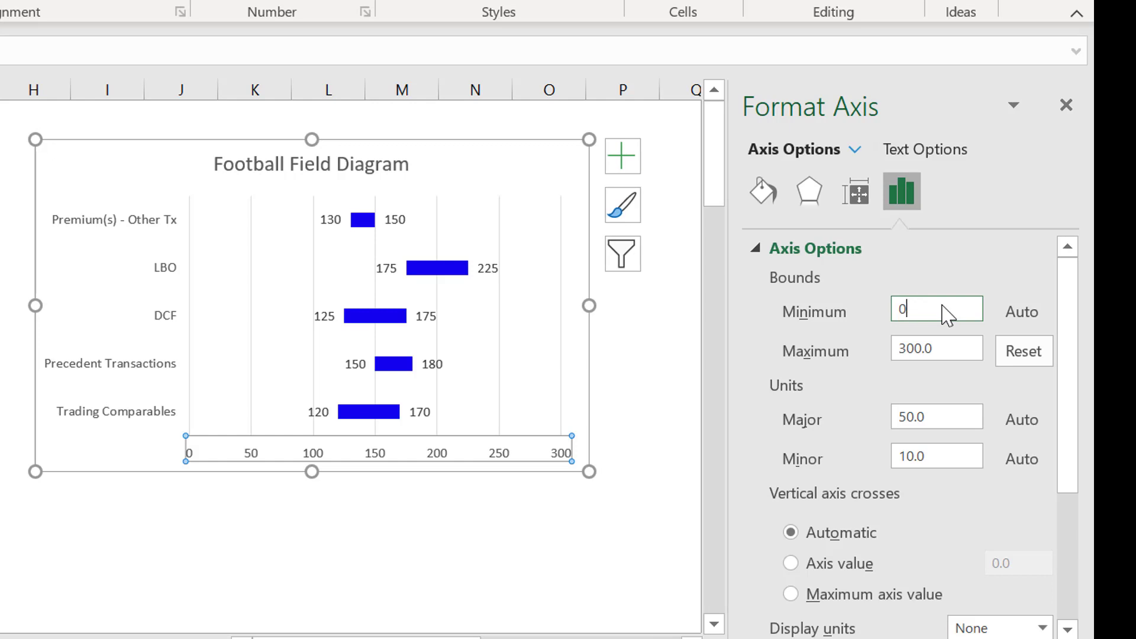
{"action": "type", "text": "50"}
{"action": "key", "text": "Return"}
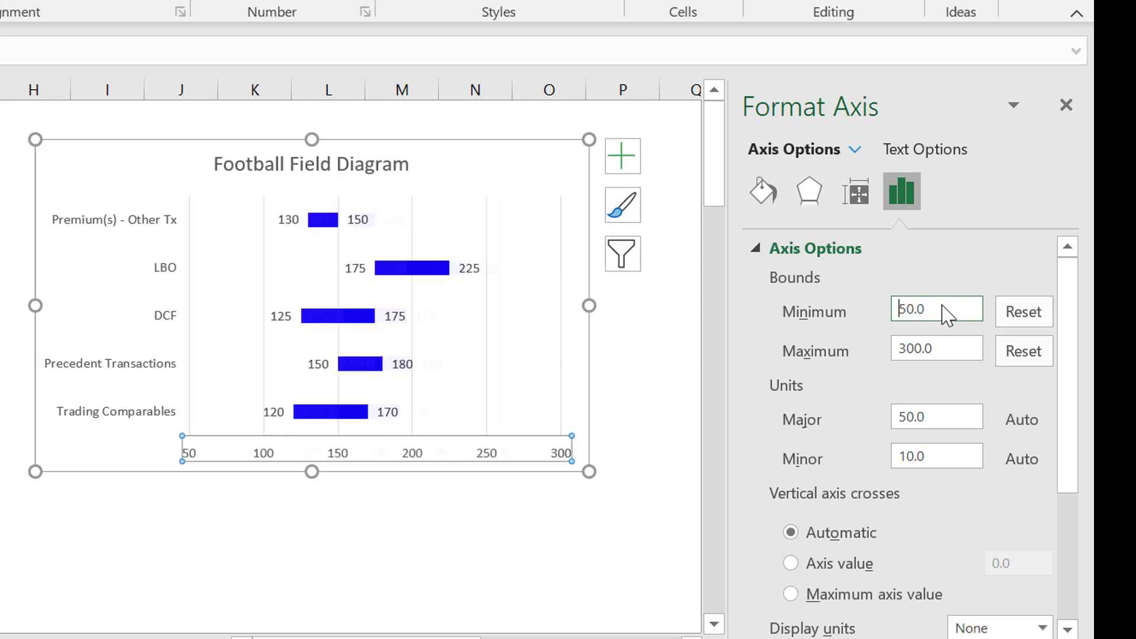
{"action": "left_click", "coordinate": [345, 545]}
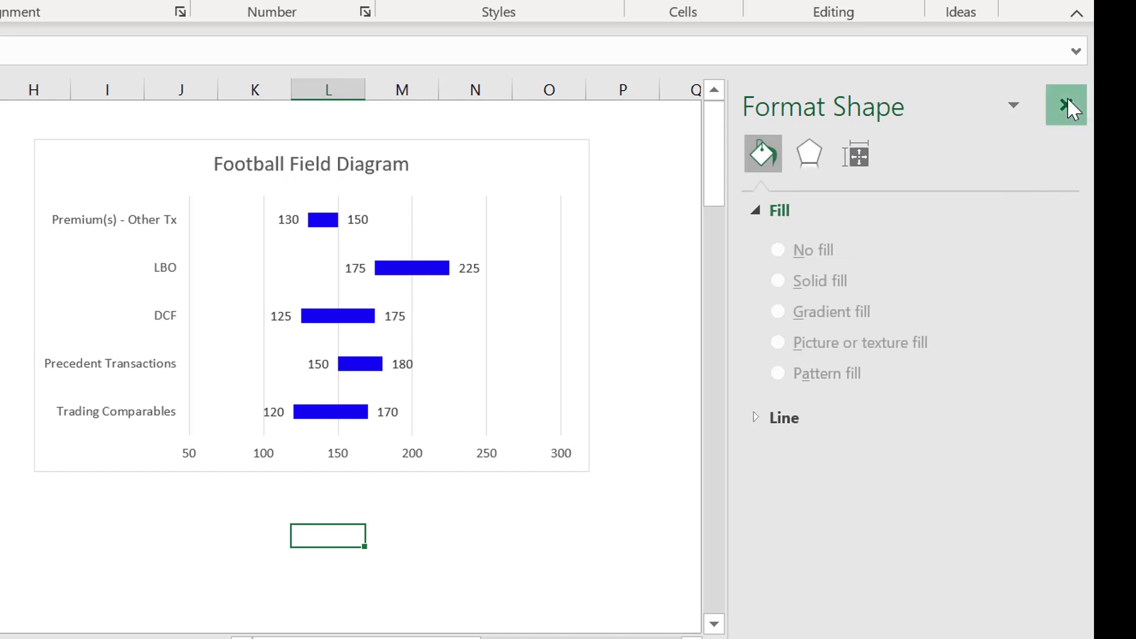
{"action": "key", "text": "Return"}
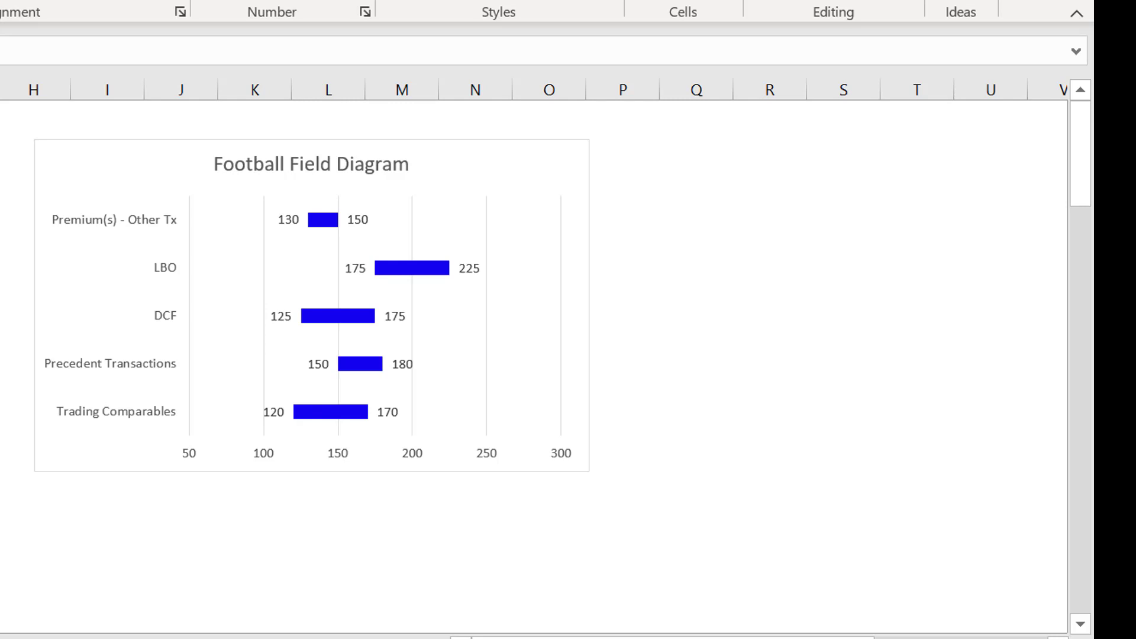
Step: Clear the Step 1 heading from E25:H25
{"action": "scroll", "coordinate": [545, 367], "scroll_direction": "down", "scroll_amount": 3}
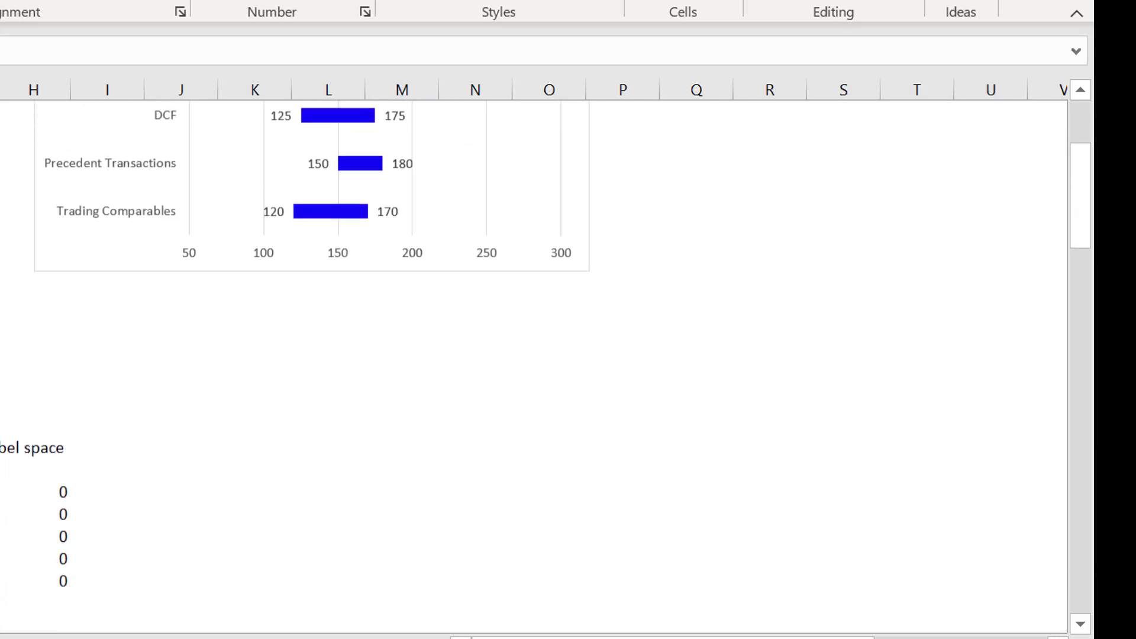
{"action": "key", "text": "Up"}
{"action": "key", "text": "Up"}
{"action": "key", "text": "Up"}
{"action": "key", "text": "Up"}
{"action": "key", "text": "Up"}
{"action": "key", "text": "Up"}
{"action": "key", "text": "Up"}
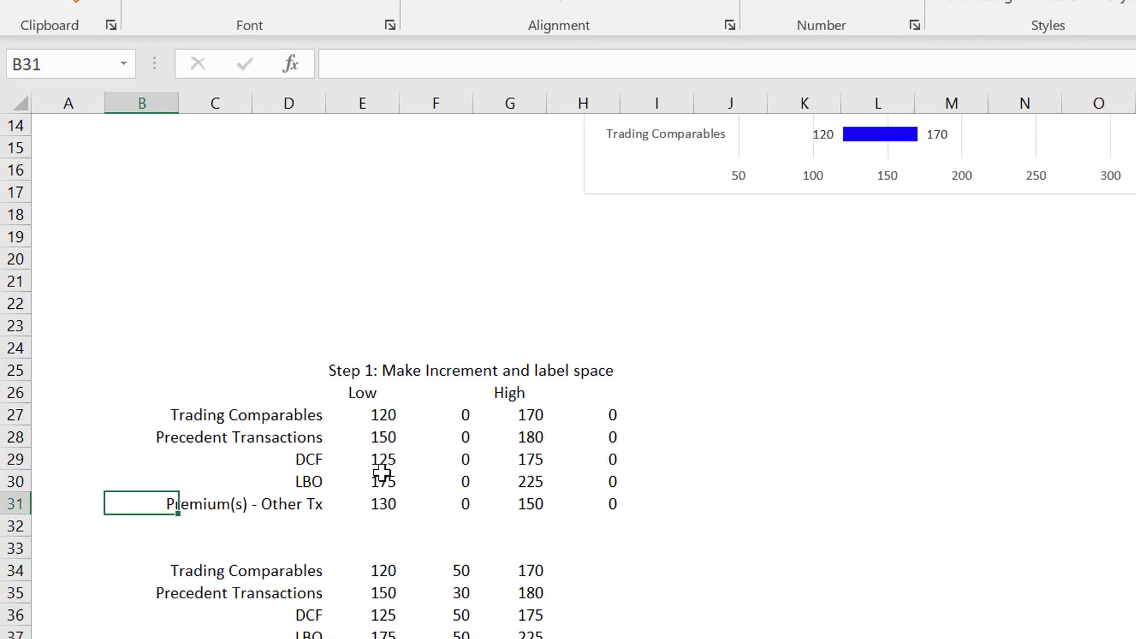
{"action": "key", "text": "Up"}
{"action": "key", "text": "Up"}
{"action": "key", "text": "Up"}
{"action": "key", "text": "Up"}
{"action": "key", "text": "Up"}
{"action": "key", "text": "Up"}
{"action": "key", "text": "Right"}
{"action": "key", "text": "Right"}
{"action": "key", "text": "Right"}
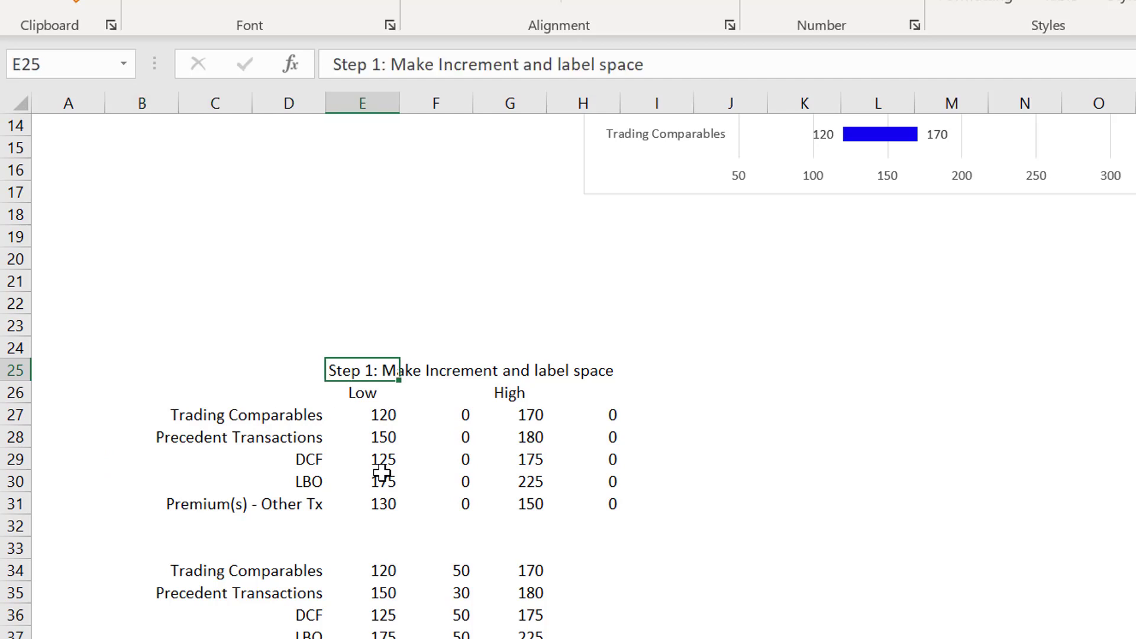
{"action": "key", "text": "shift+Right"}
{"action": "key", "text": "shift+Right"}
{"action": "key", "text": "shift+Right"}
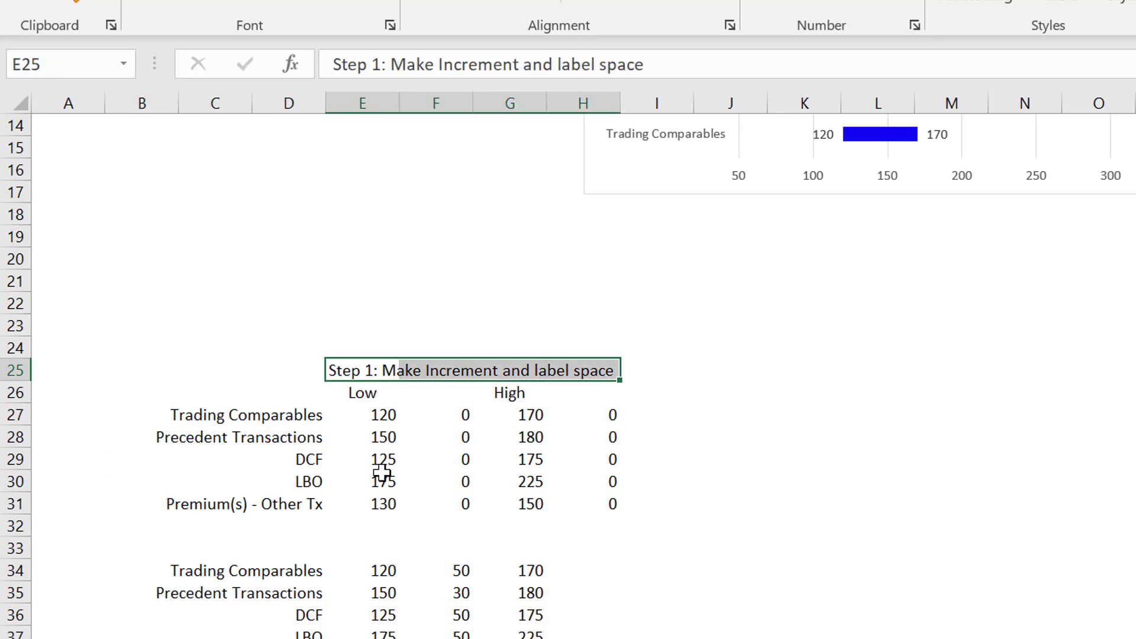
{"action": "key", "text": "Delete"}
Step: Clear the zeros in F27:F31 and H27:H31
{"action": "key", "text": "Down"}
{"action": "key", "text": "Down"}
{"action": "key", "text": "Right"}
{"action": "key", "text": "shift+Down"}
{"action": "key", "text": "shift+Down"}
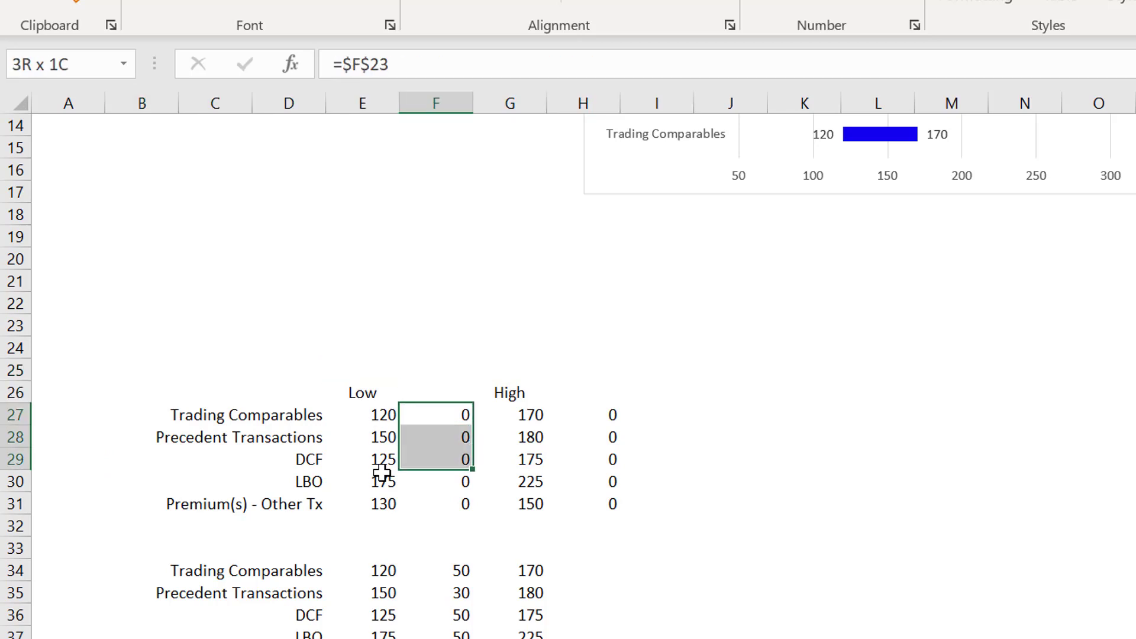
{"action": "key", "text": "shift+Down"}
{"action": "key", "text": "shift+Down"}
{"action": "key", "text": "Delete"}
{"action": "key", "text": "Right"}
{"action": "key", "text": "Right"}
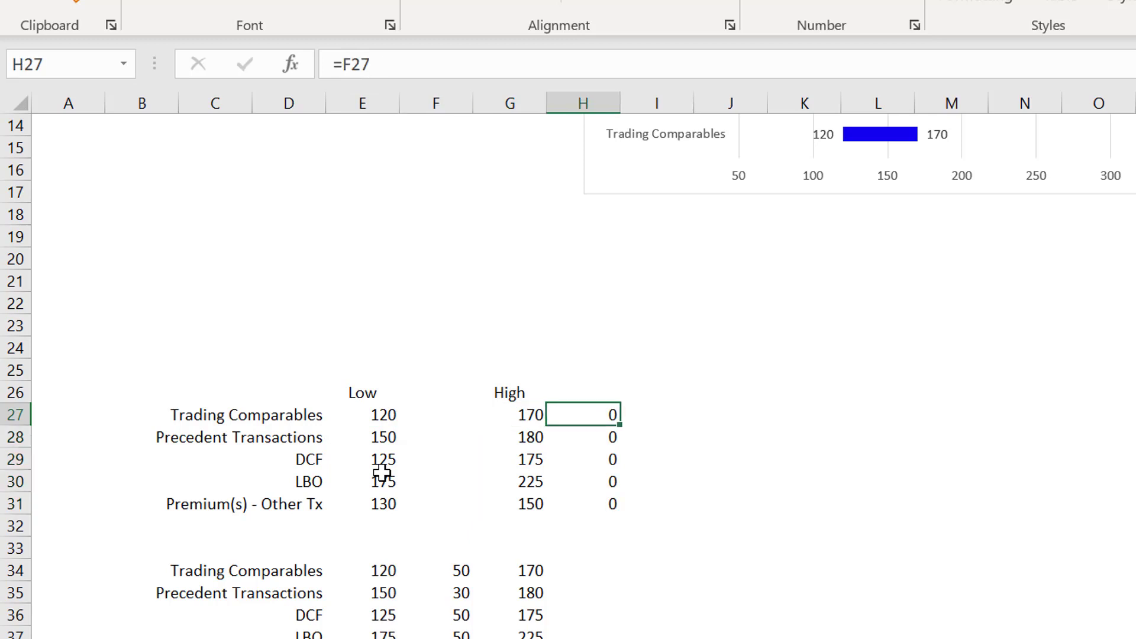
{"action": "key", "text": "shift+Down"}
{"action": "key", "text": "shift+Down"}
Step: Move the High column from G26:G31 into F26, beside Low
{"action": "key", "text": "shift+Down"}
{"action": "key", "text": "shift+Down"}
{"action": "key", "text": "Delete"}
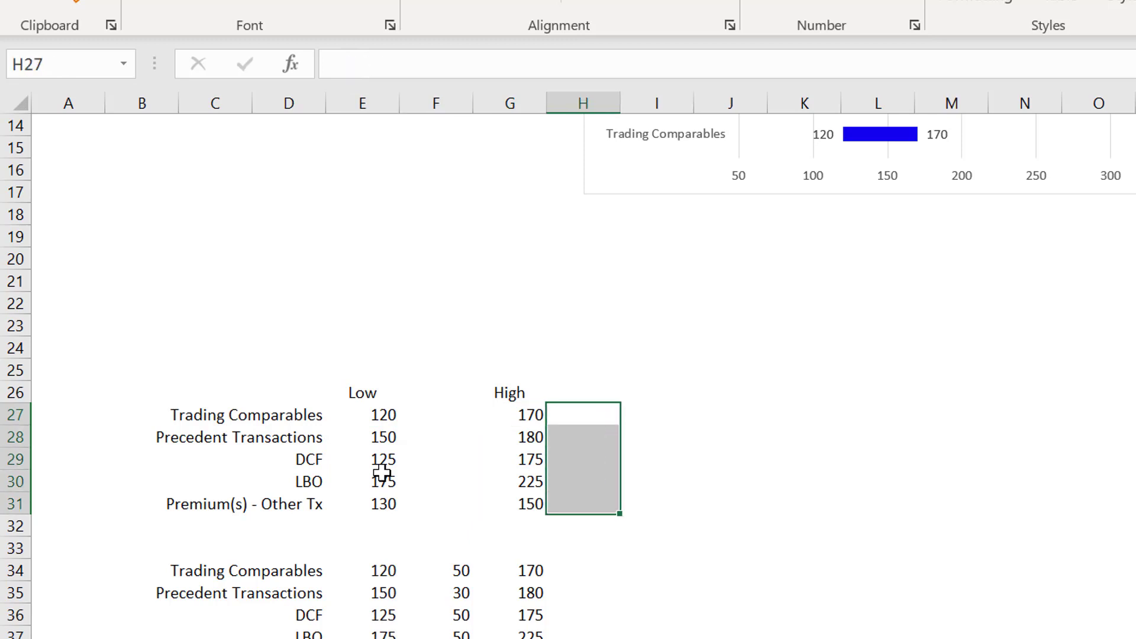
{"action": "key", "text": "Left"}
{"action": "key", "text": "Up"}
{"action": "key", "text": "shift+Down"}
{"action": "key", "text": "shift+Down"}
{"action": "key", "text": "shift+Down"}
{"action": "key", "text": "shift+Down"}
{"action": "key", "text": "shift+Down"}
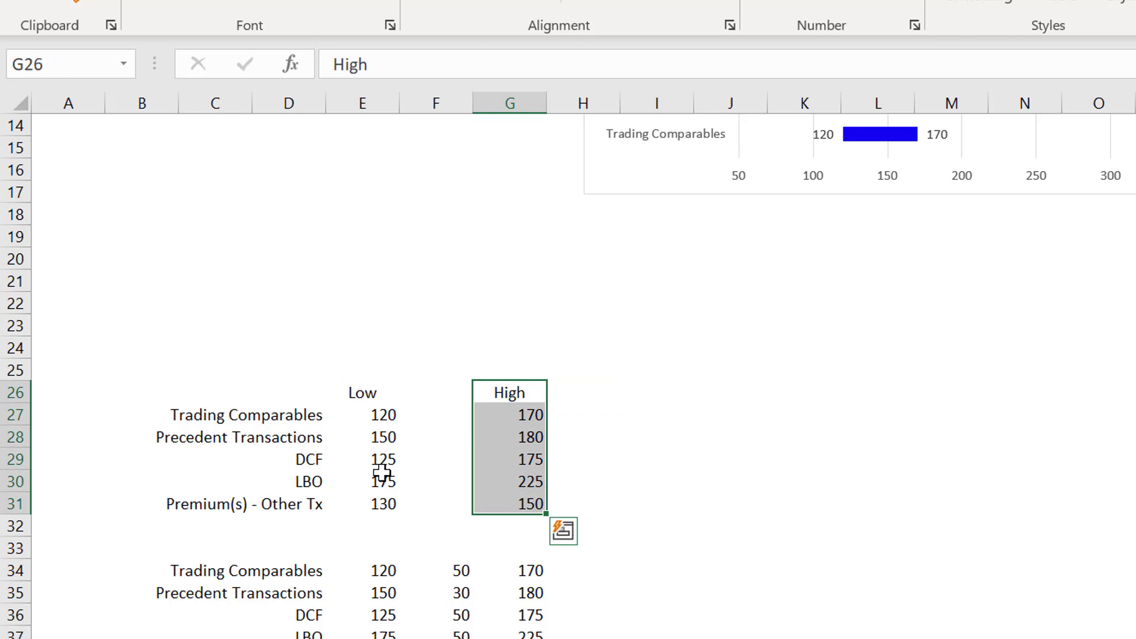
{"action": "key", "text": "ctrl+x"}
{"action": "key", "text": "Left"}
{"action": "key", "text": "ctrl+v"}
{"action": "key", "text": "Down"}
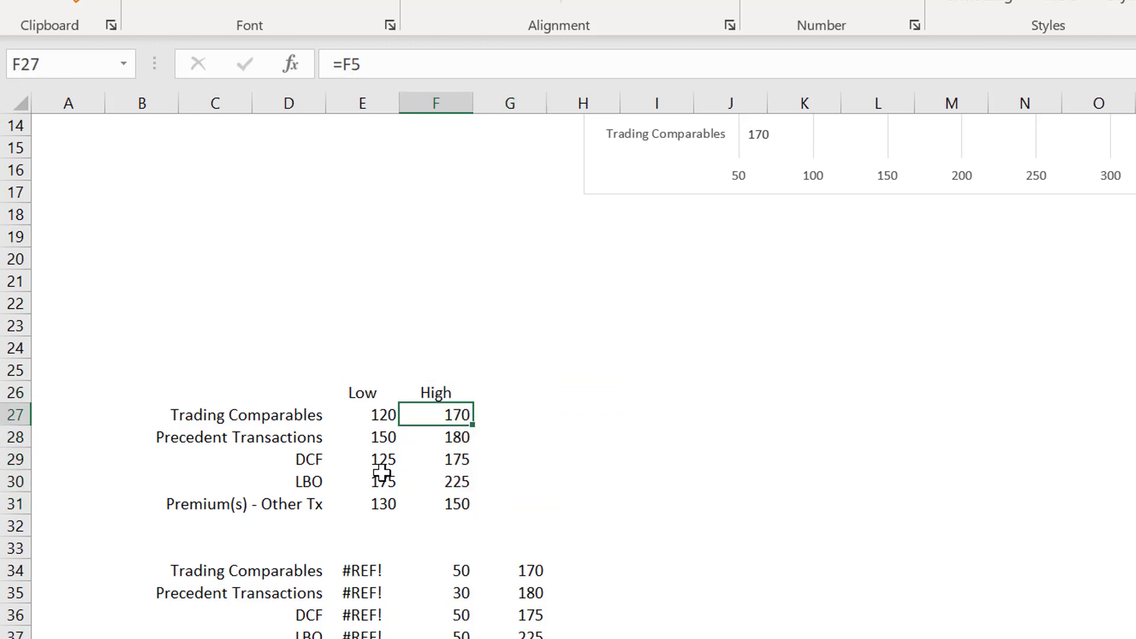
{"action": "key", "text": "Down"}
{"action": "key", "text": "Down"}
{"action": "key", "text": "Down"}
{"action": "key", "text": "Down"}
{"action": "key", "text": "Down"}
{"action": "key", "text": "Down"}
{"action": "key", "text": "Down"}
{"action": "key", "text": "Down"}
{"action": "key", "text": "Down"}
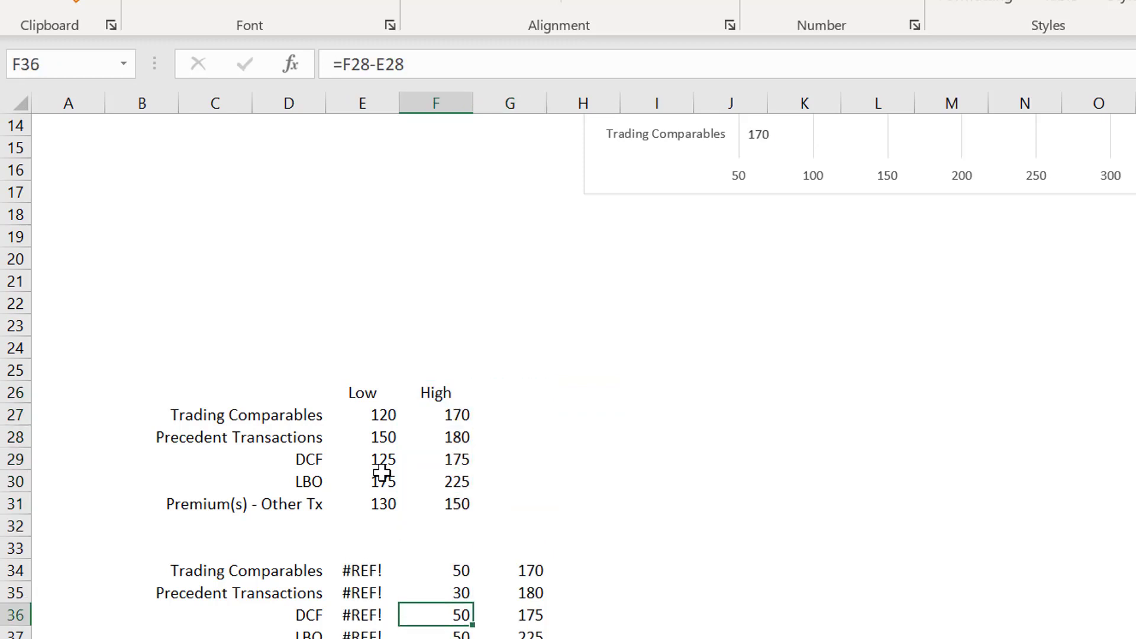
{"action": "key", "text": "Down"}
{"action": "key", "text": "Down"}
{"action": "key", "text": "Down"}
{"action": "key", "text": "Up"}
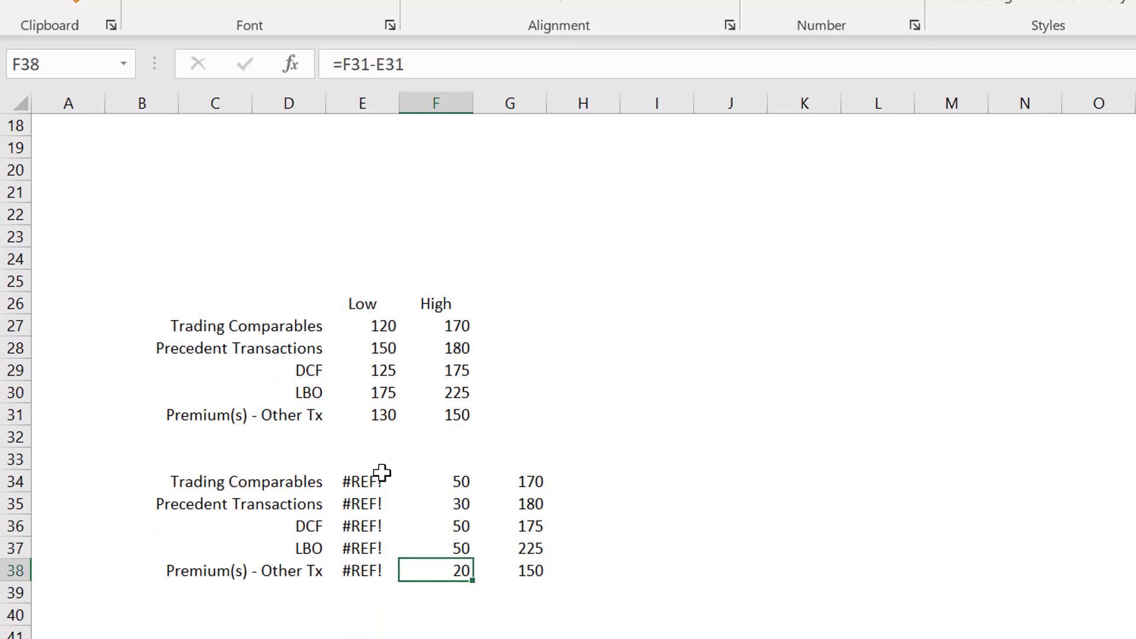
{"action": "key", "text": "Up"}
{"action": "key", "text": "Up"}
{"action": "key", "text": "Up"}
{"action": "key", "text": "Up"}
{"action": "key", "text": "Up"}
{"action": "key", "text": "Up"}
{"action": "key", "text": "Up"}
{"action": "key", "text": "Up"}
{"action": "key", "text": "Up"}
{"action": "key", "text": "Up"}
{"action": "key", "text": "Up"}
{"action": "key", "text": "Up"}
{"action": "key", "text": "Up"}
{"action": "key", "text": "Up"}
{"action": "key", "text": "Up"}
{"action": "key", "text": "Up"}
{"action": "key", "text": "Up"}
{"action": "key", "text": "Up"}
{"action": "key", "text": "Up"}
{"action": "key", "text": "Up"}
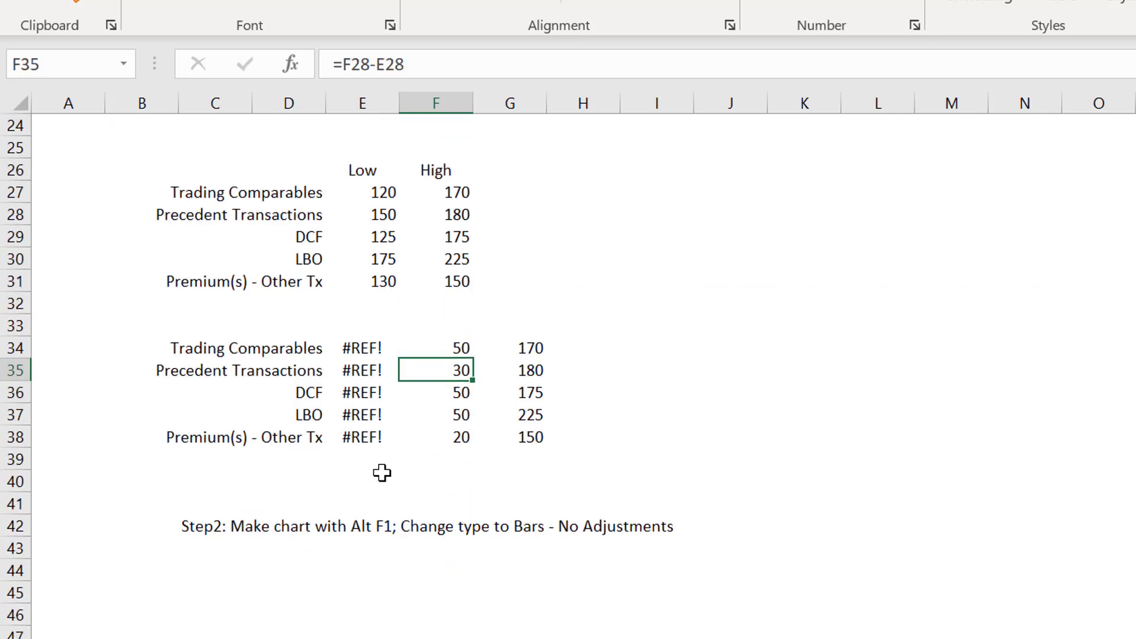
{"action": "key", "text": "Up"}
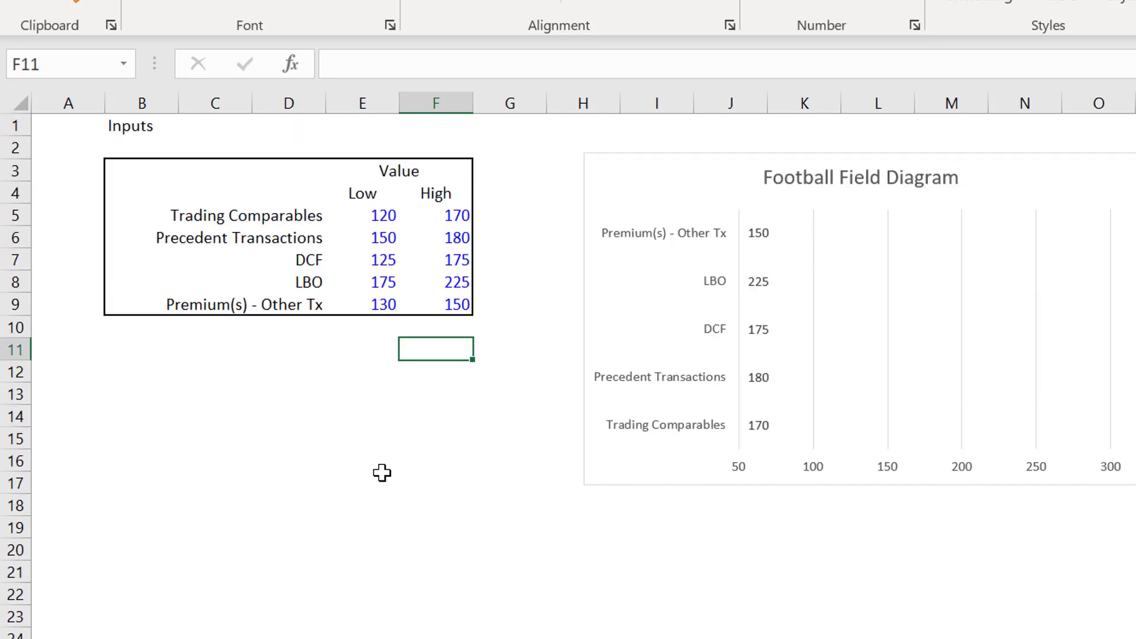
Step: Relink E34 to =E27 and fill the formula down to E38
{"action": "key", "text": "Page_Down"}
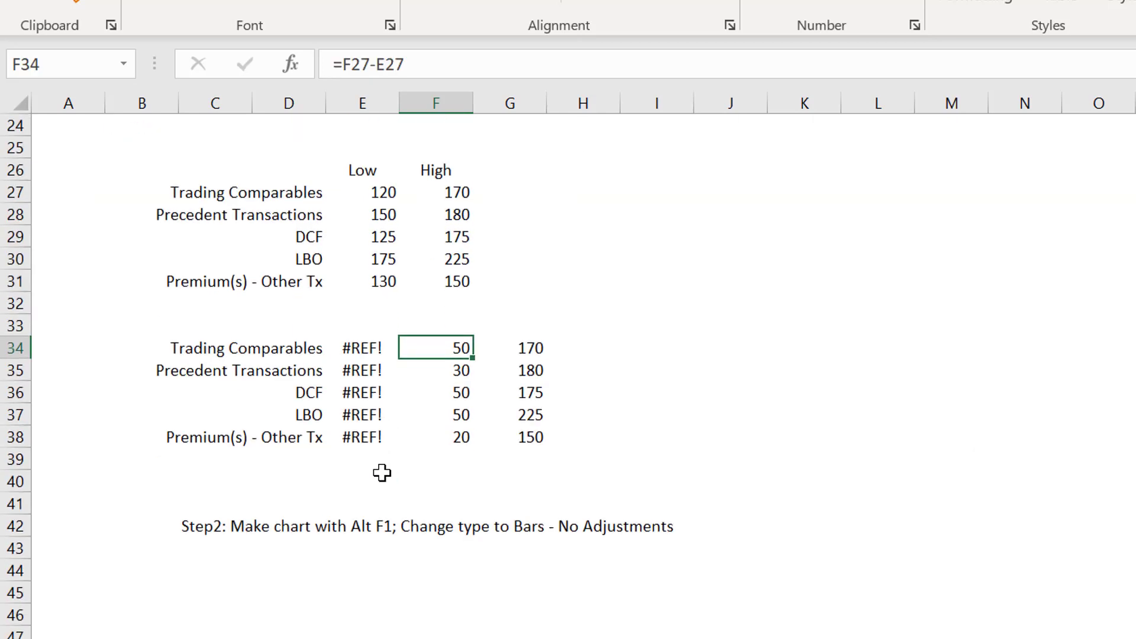
{"action": "key", "text": "Left"}
{"action": "key", "text": "Left"}
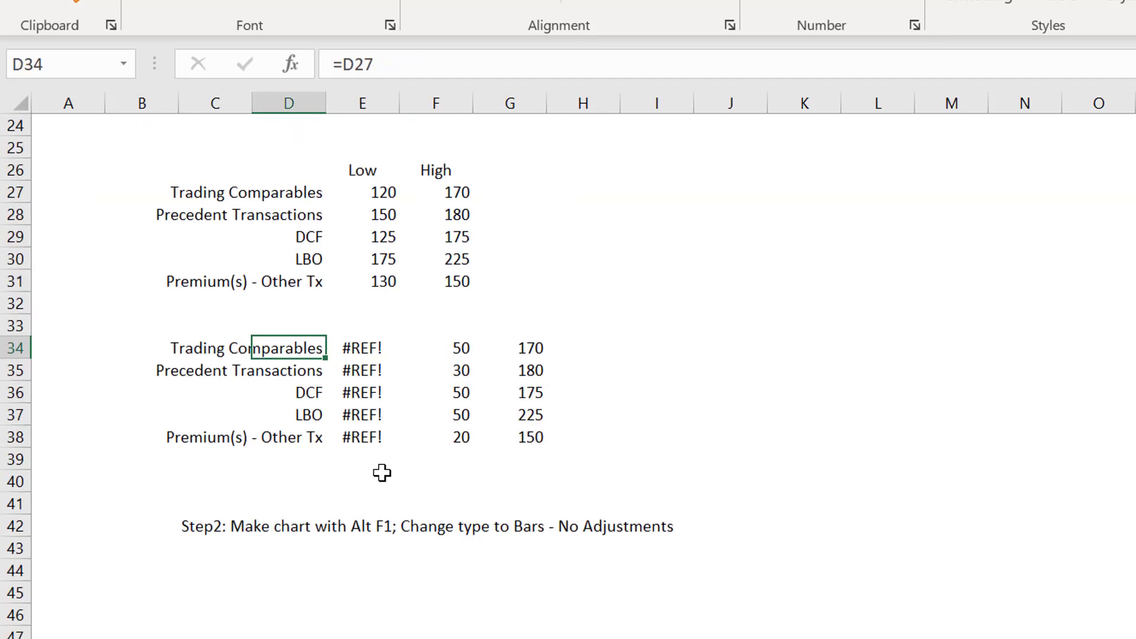
{"action": "key", "text": "Right"}
{"action": "key", "text": "F2"}
{"action": "key", "text": "BackSpace"}
{"action": "key", "text": "BackSpace"}
{"action": "key", "text": "BackSpace"}
{"action": "key", "text": "BackSpace"}
{"action": "key", "text": "BackSpace"}
{"action": "key", "text": "BackSpace"}
{"action": "key", "text": "BackSpace"}
{"action": "key", "text": "BackSpace"}
{"action": "key", "text": "BackSpace"}
{"action": "key", "text": "Up"}
{"action": "key", "text": "Up"}
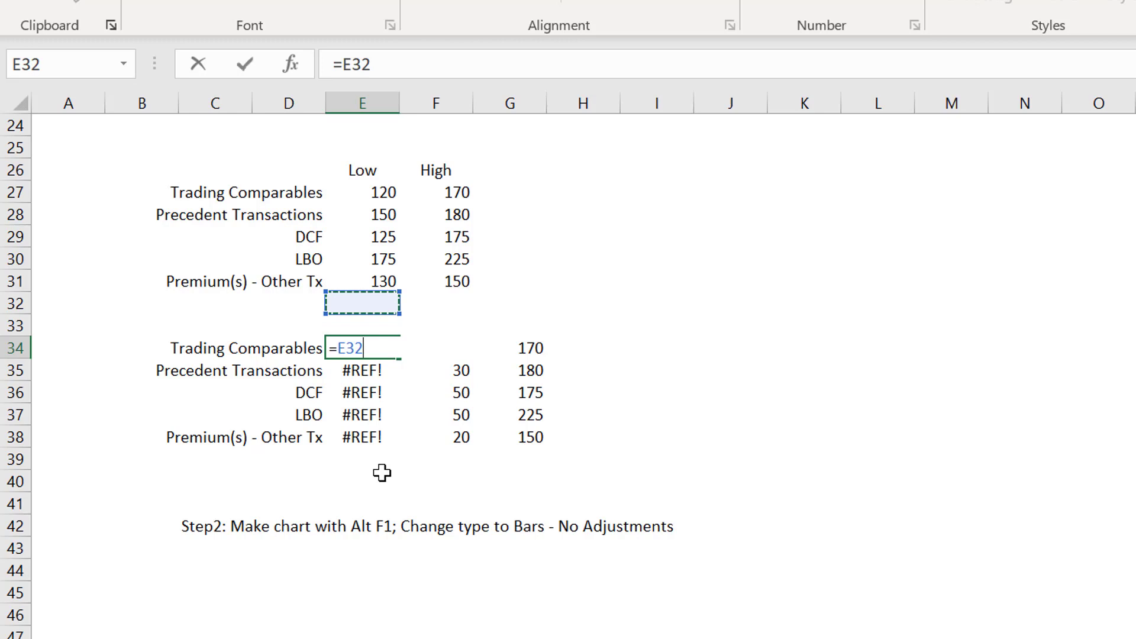
{"action": "key", "text": "Up"}
{"action": "key", "text": "Up"}
{"action": "key", "text": "Up"}
{"action": "key", "text": "Up"}
{"action": "key", "text": "Up"}
{"action": "key", "text": "Return"}
{"action": "key", "text": "Up"}
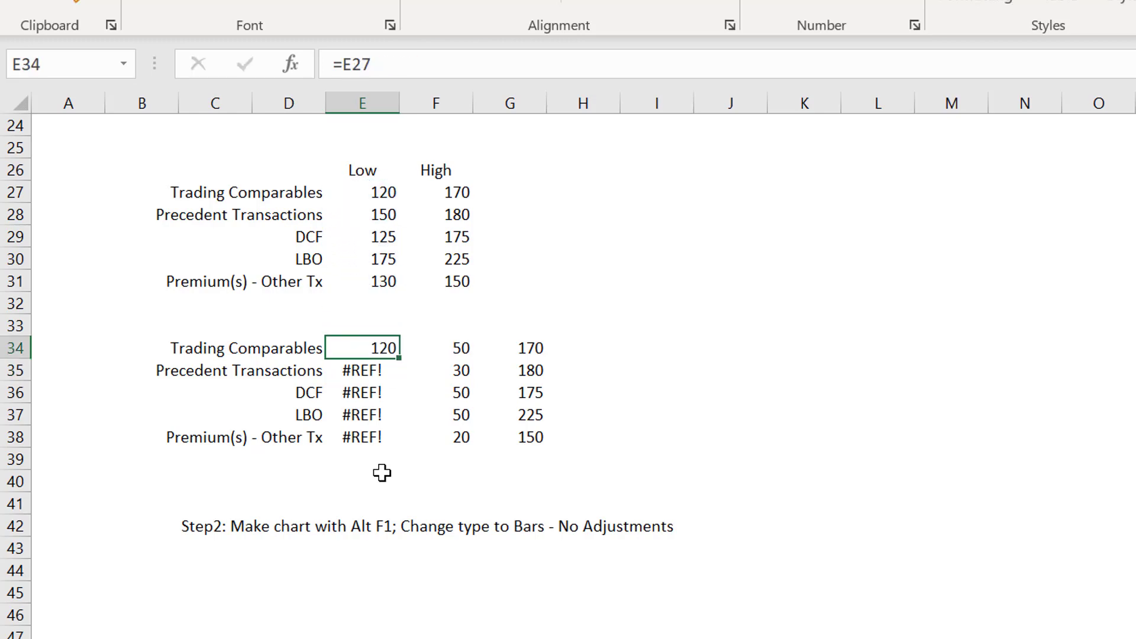
{"action": "key", "text": "shift+Down"}
{"action": "key", "text": "shift+Down"}
{"action": "key", "text": "shift+Down"}
{"action": "key", "text": "shift+Down"}
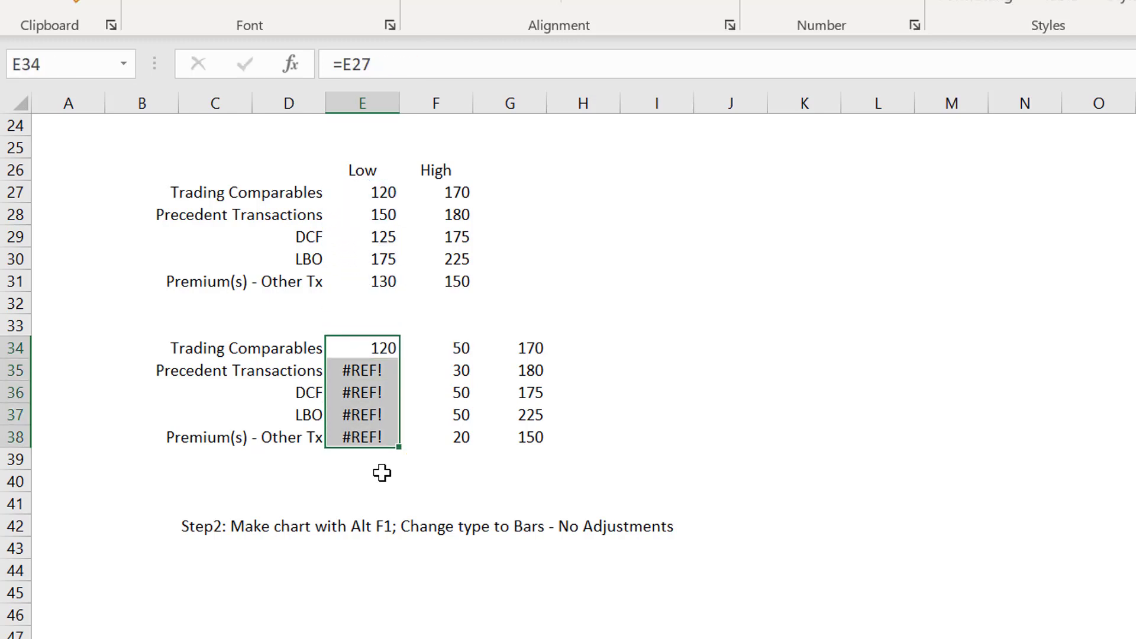
{"action": "key", "text": "ctrl+d"}
Step: Enter the header 'Low' in E33
{"action": "key", "text": "Right"}
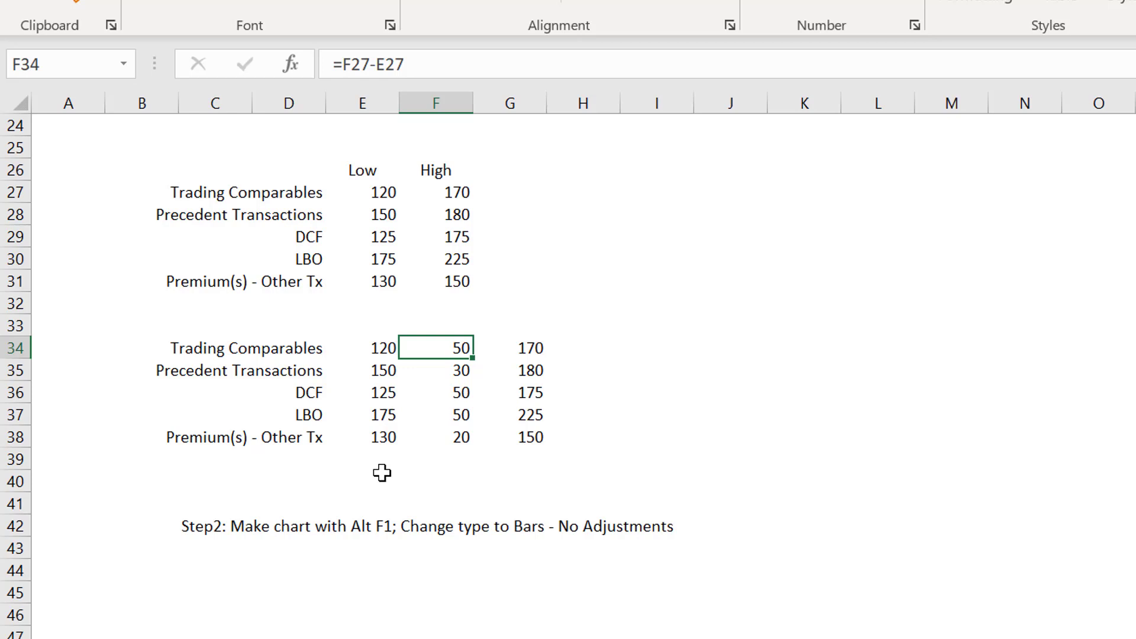
{"action": "type", "text": "="}
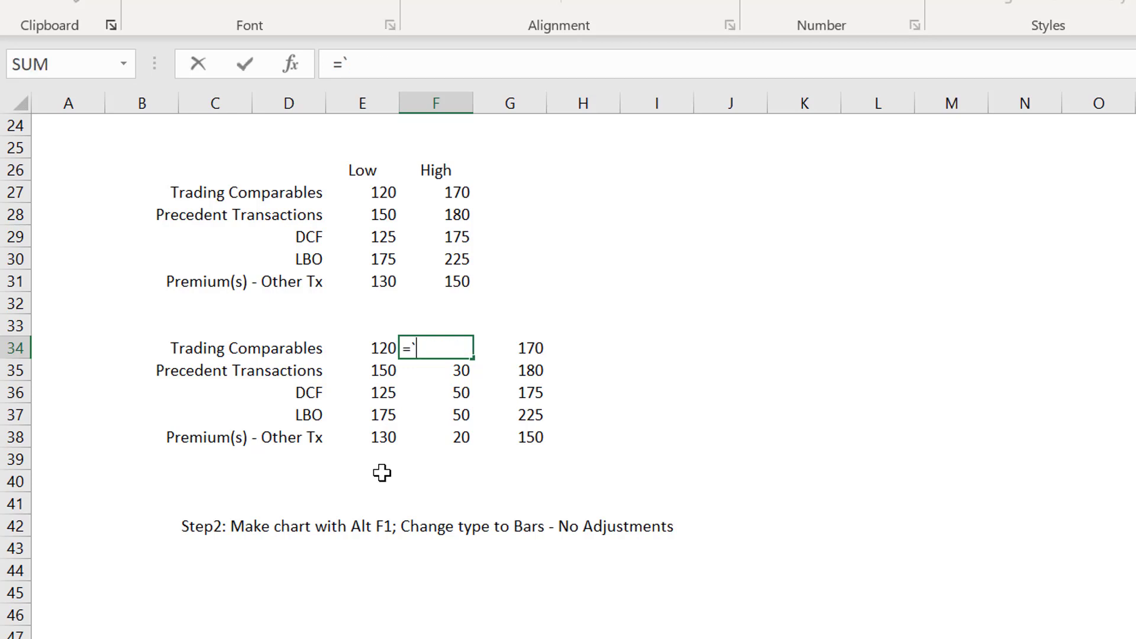
{"action": "key", "text": "Escape"}
{"action": "key", "text": "Up"}
{"action": "key", "text": "Left"}
{"action": "type", "text": "Low"}
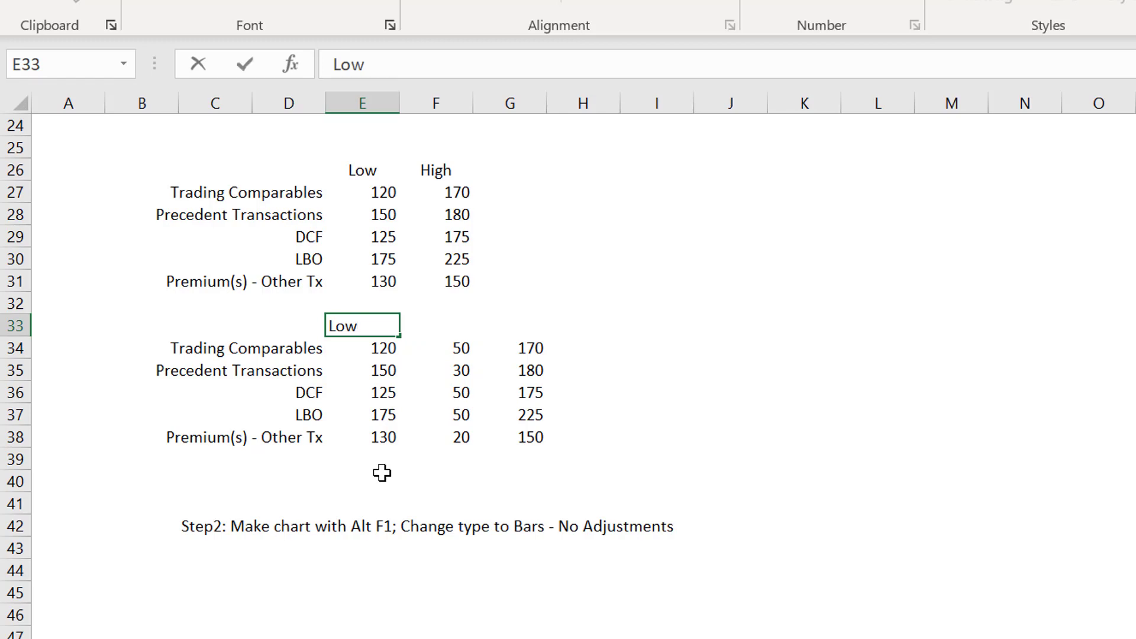
{"action": "key", "text": "Return"}
{"action": "key", "text": "Up"}
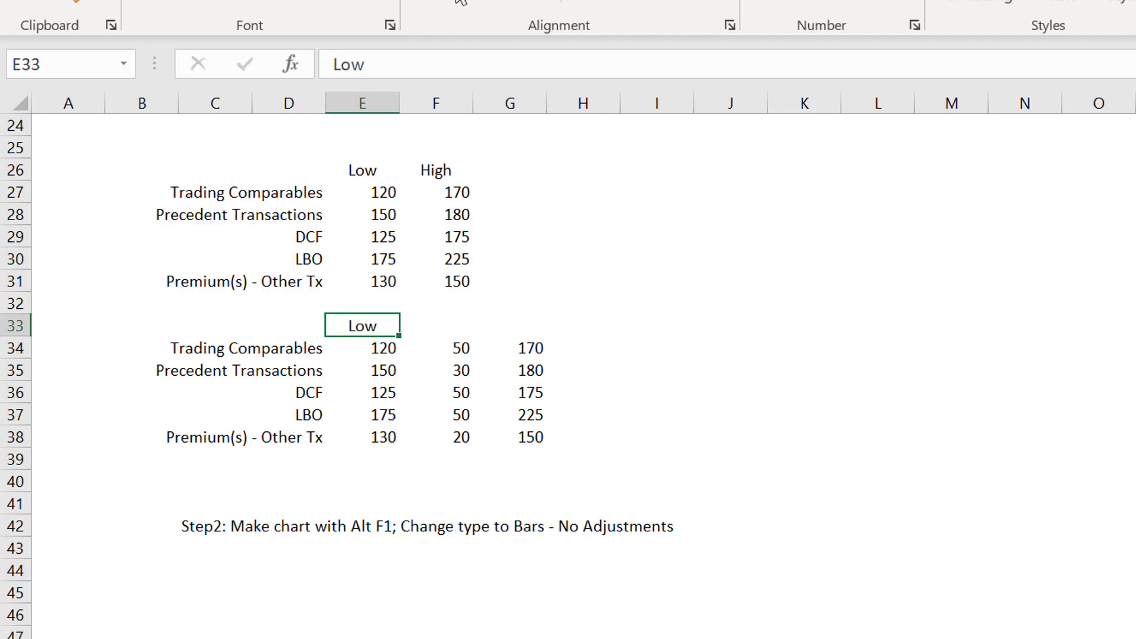
{"action": "key", "text": "Right"}
Step: Enter 'High-Low Increment' as a plain-text header in F33
{"action": "type", "text": "="}
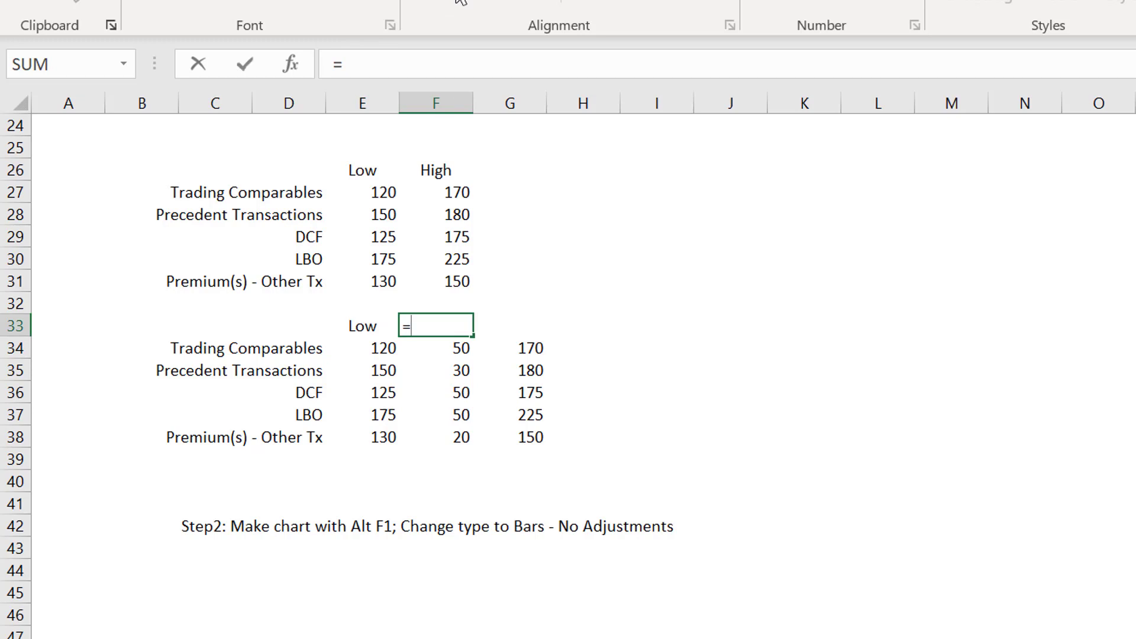
{"action": "type", "text": "High"}
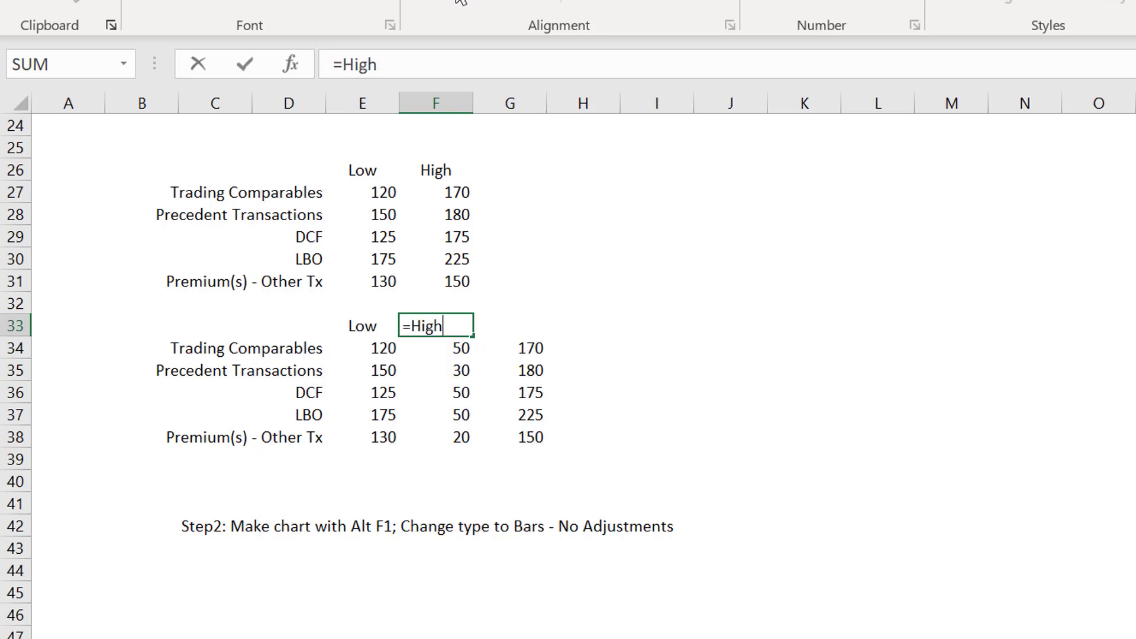
{"action": "type", "text": "- Lo"}
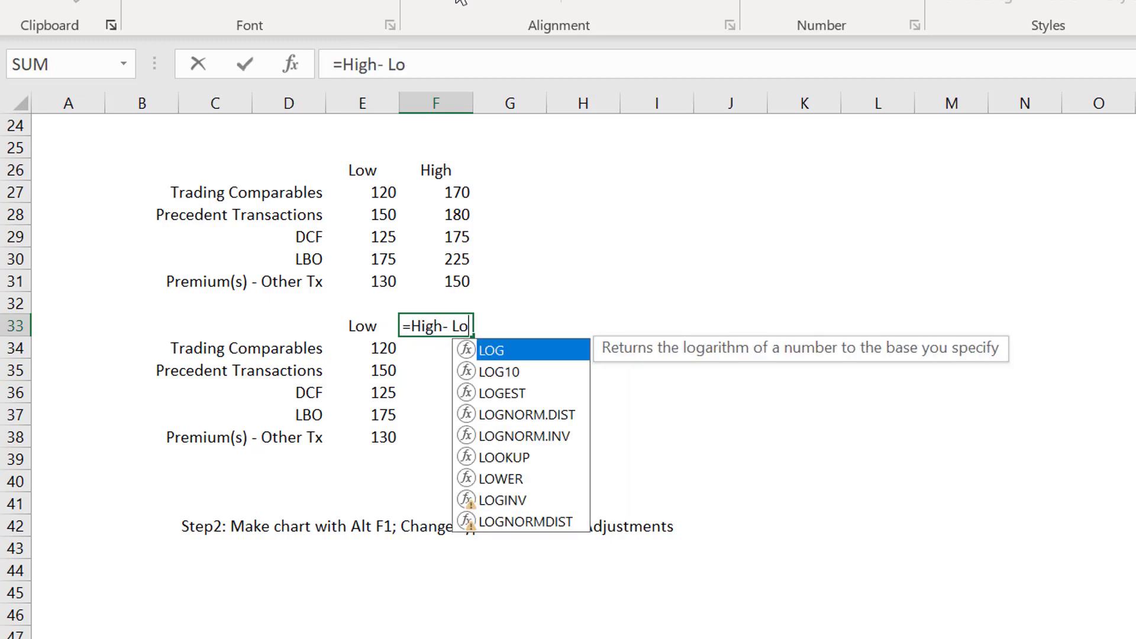
{"action": "key", "text": "BackSpace"}
{"action": "key", "text": "BackSpace"}
{"action": "key", "text": "BackSpace"}
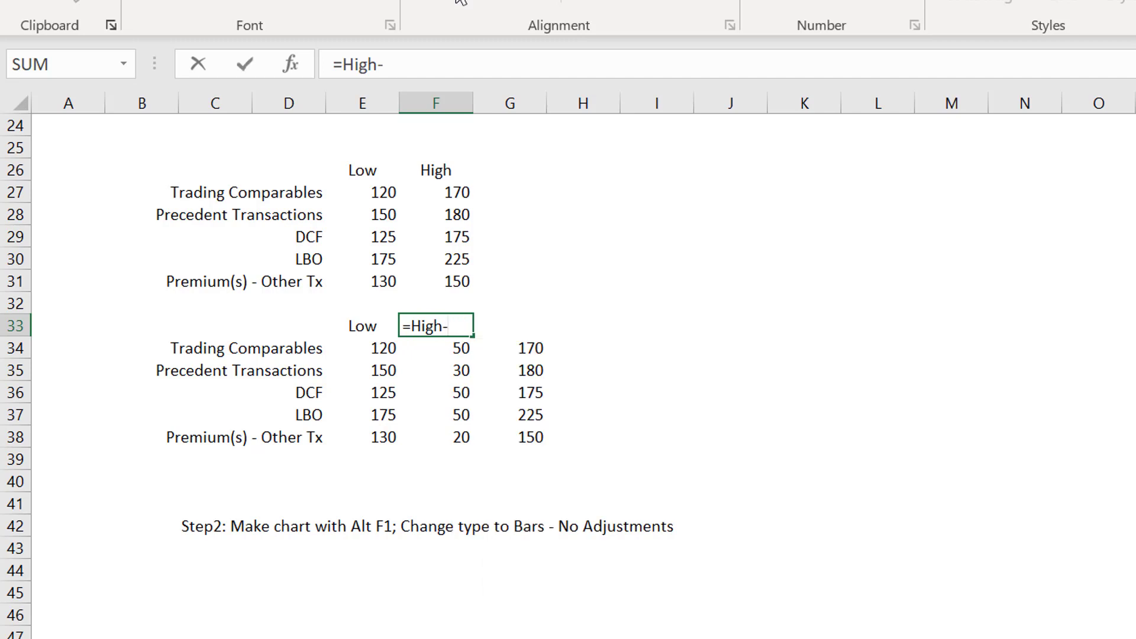
{"action": "type", "text": "Low I"}
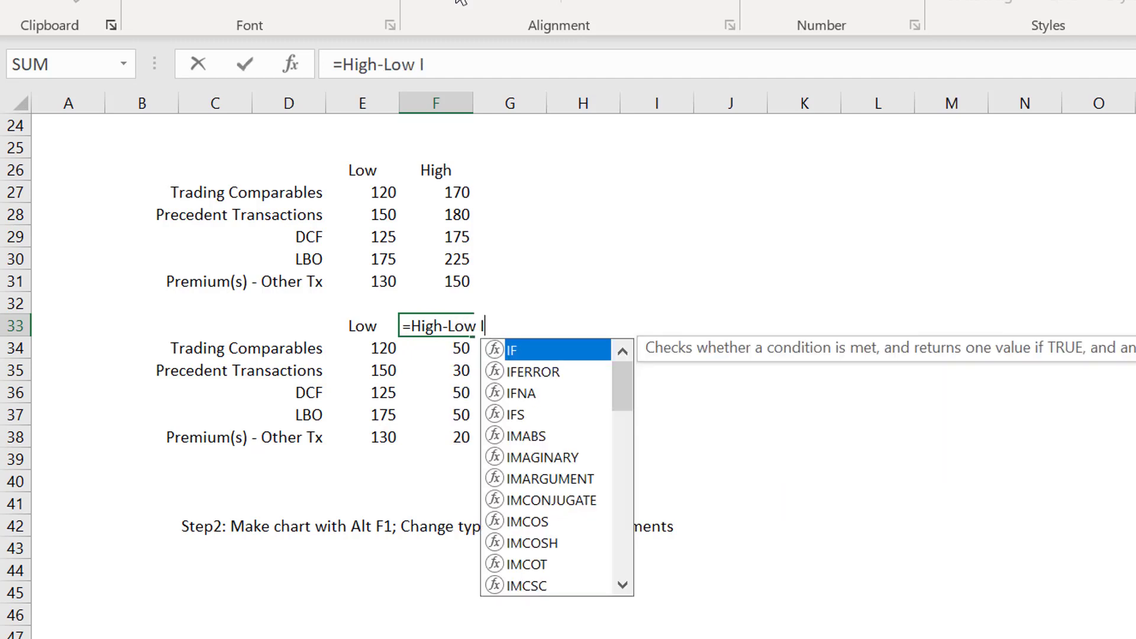
{"action": "type", "text": "ncr"}
{"action": "key", "text": "BackSpace"}
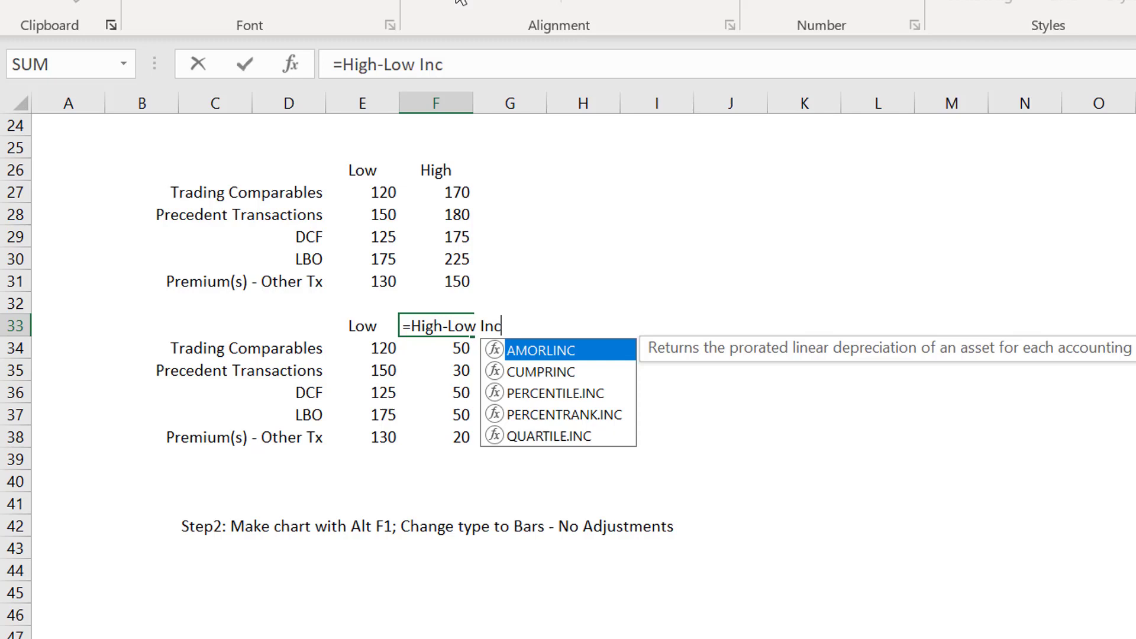
{"action": "type", "text": "rement"}
{"action": "key", "text": "Return"}
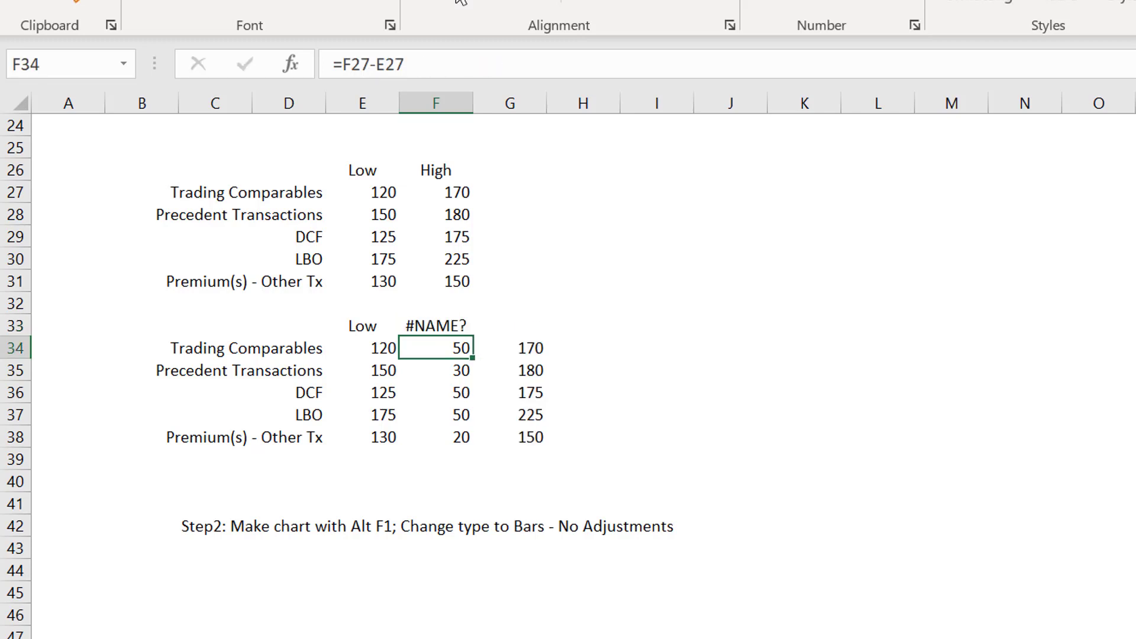
{"action": "key", "text": "Up"}
{"action": "left_click", "coordinate": [344, 66]}
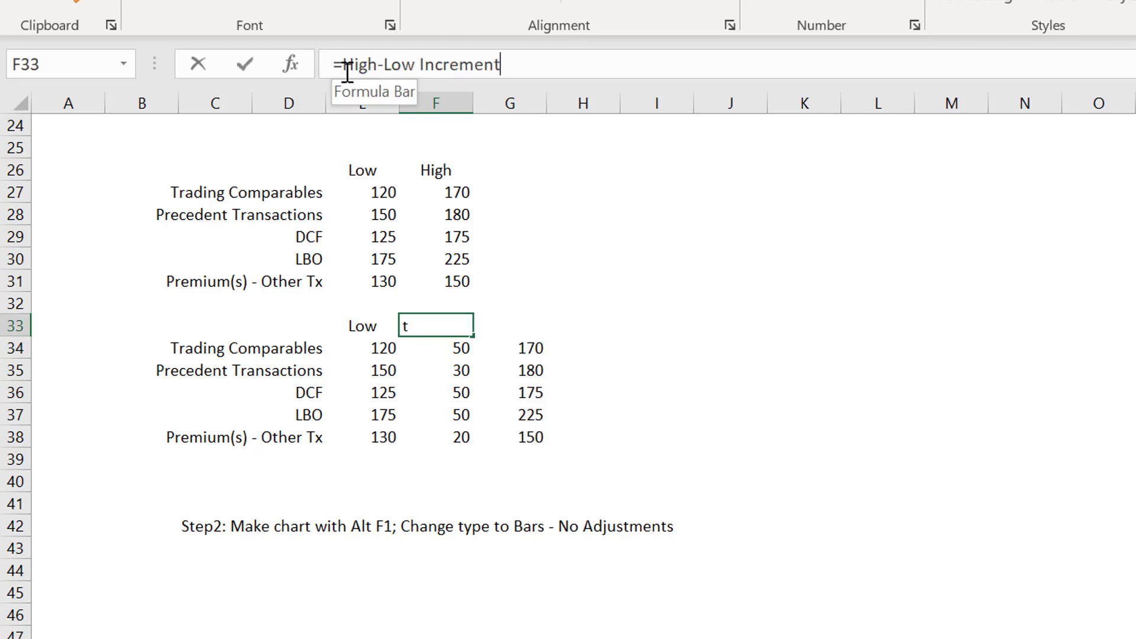
{"action": "key", "text": "BackSpace"}
{"action": "key", "text": "Return"}
{"action": "key", "text": "Up"}
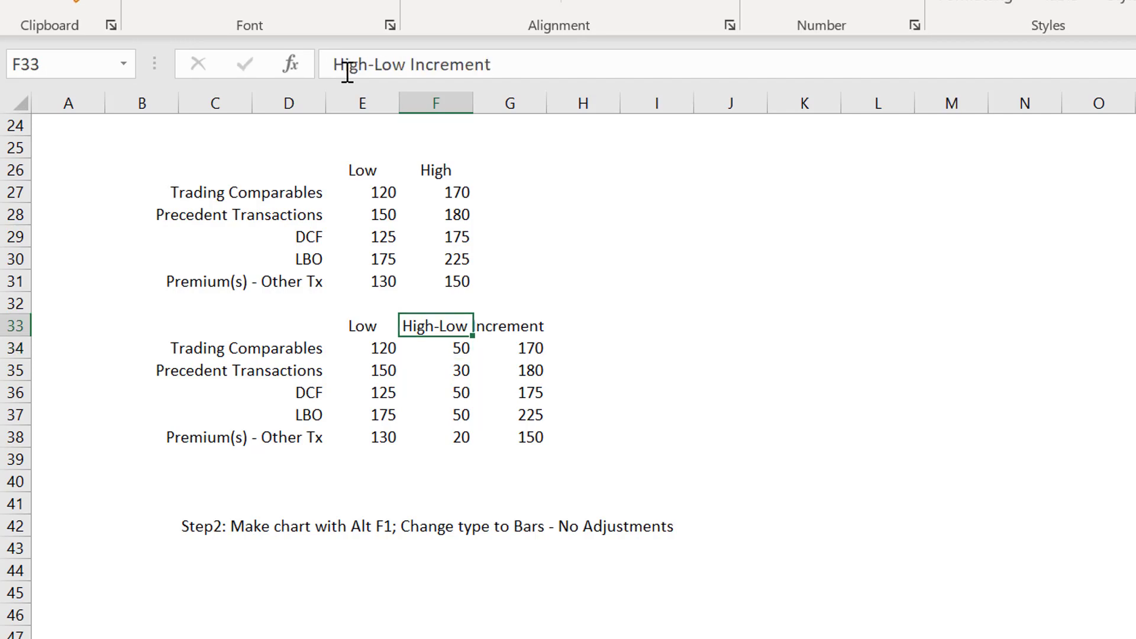
{"action": "key", "text": "Right"}
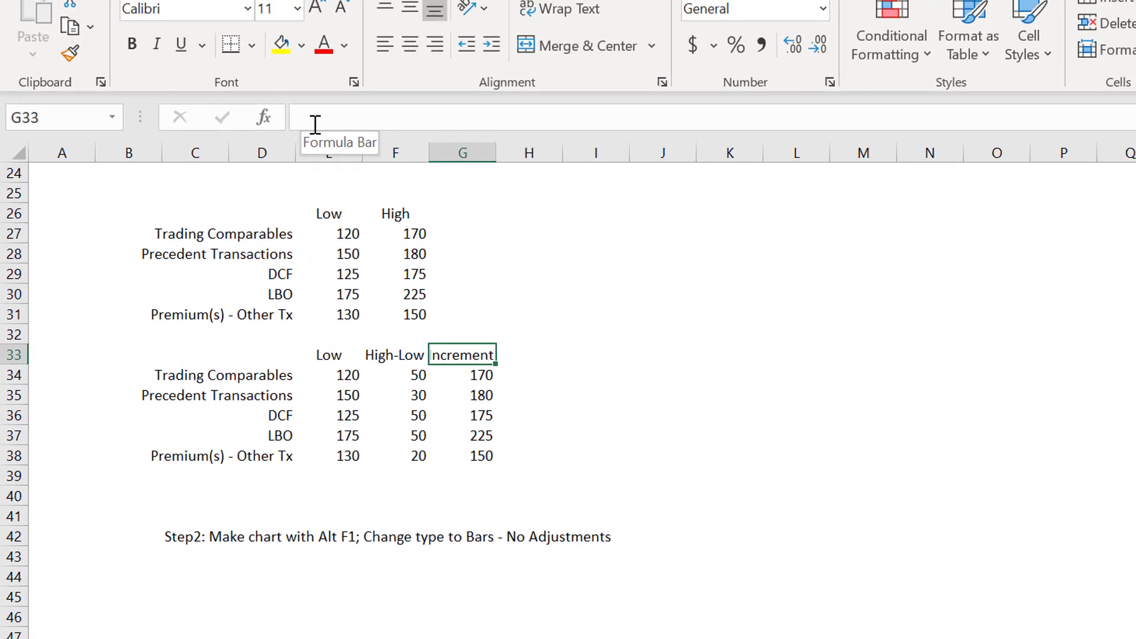
Step: Wrap the High-Low Increment header and widen column F to fit it
{"action": "key", "text": "Down"}
{"action": "key", "text": "Left"}
{"action": "key", "text": "Left"}
{"action": "key", "text": "Right"}
{"action": "key", "text": "Right"}
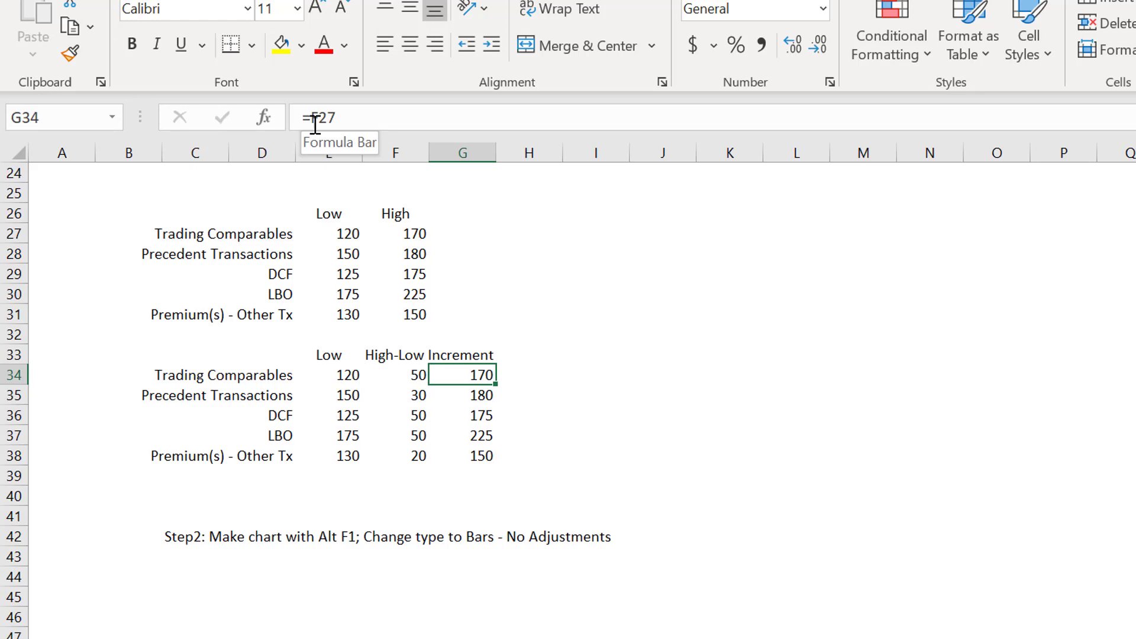
{"action": "key", "text": "Left"}
{"action": "key", "text": "Left"}
{"action": "key", "text": "Right"}
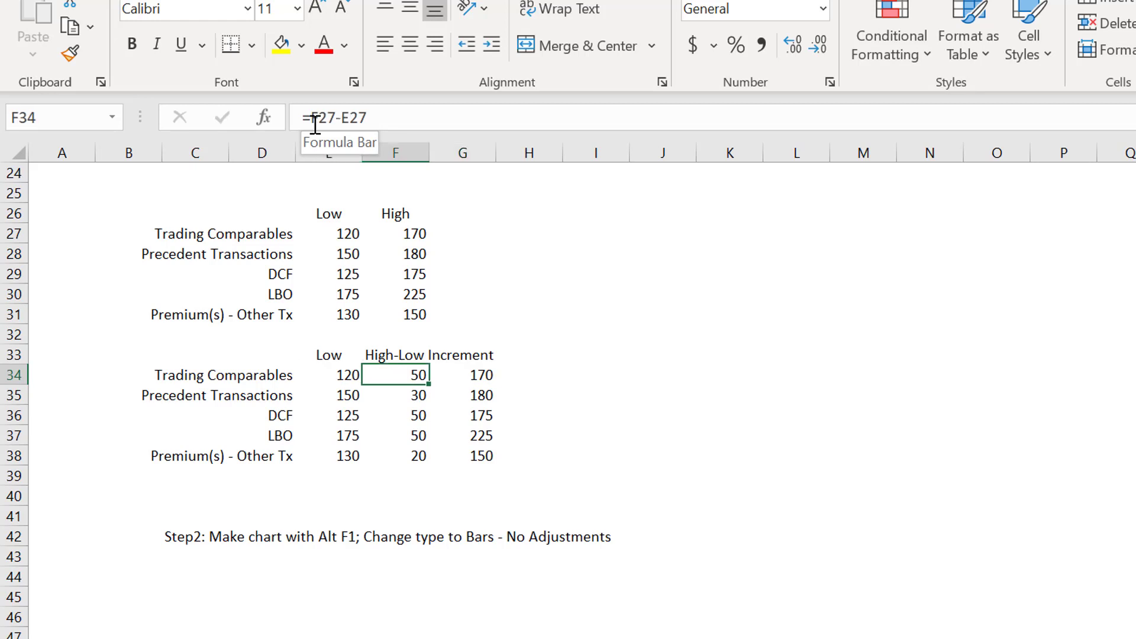
{"action": "key", "text": "Up"}
{"action": "key", "text": "Right"}
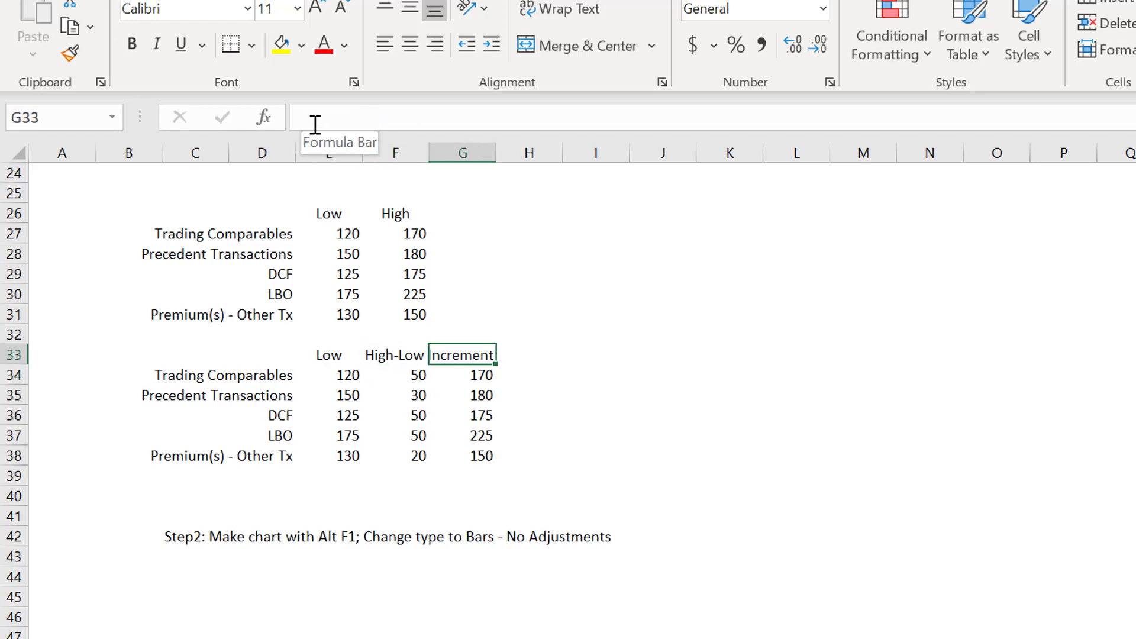
{"action": "key", "text": "Left"}
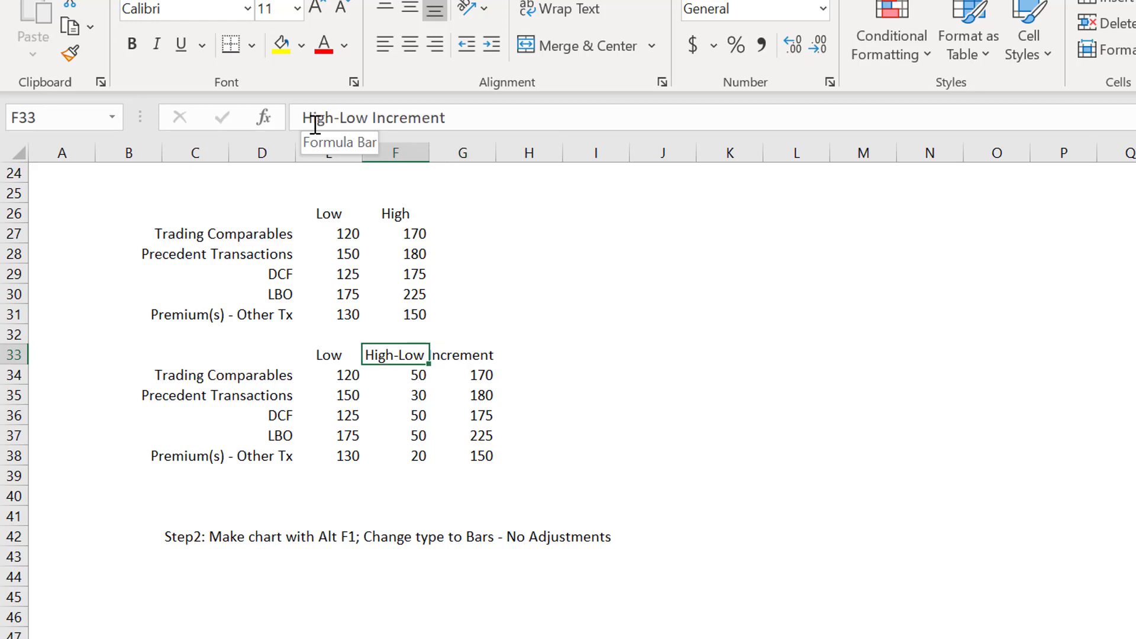
{"action": "left_click", "coordinate": [553, 27]}
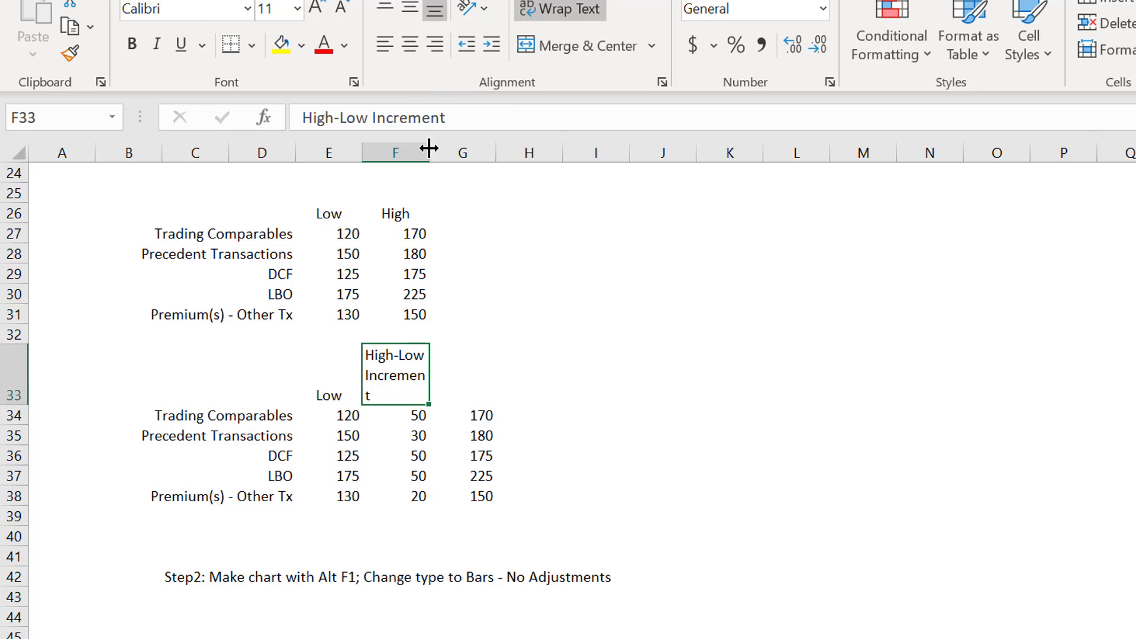
{"action": "left_click_drag", "start_coordinate": [429, 148], "coordinate": [448, 148]}
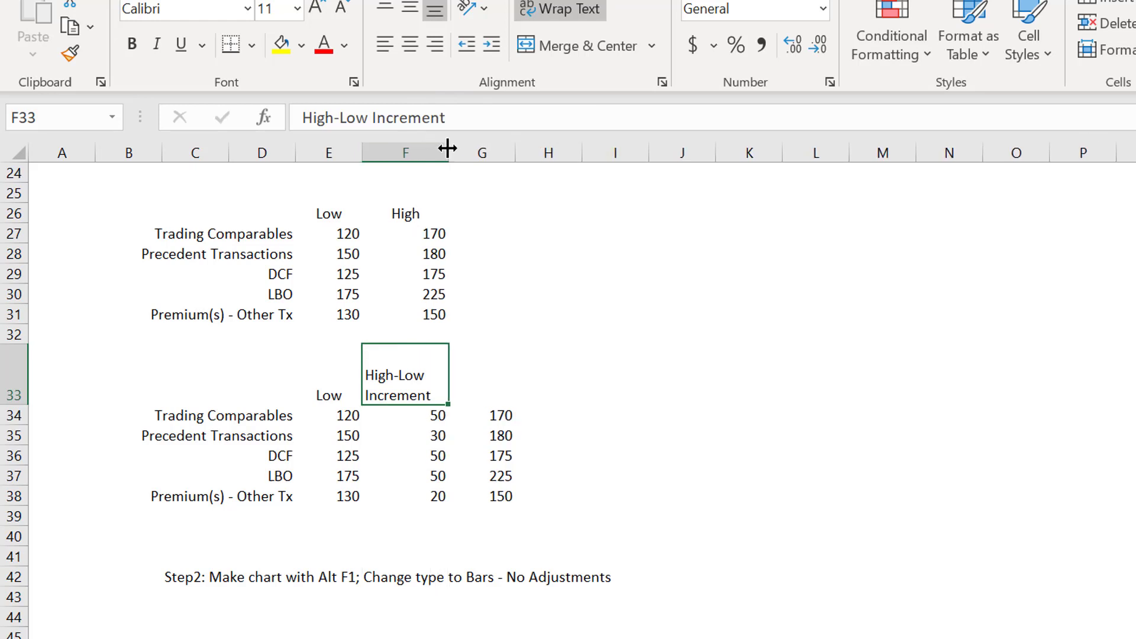
{"action": "key", "text": "Down"}
{"action": "key", "text": "Up"}
{"action": "key", "text": "F2"}
Step: Add the 'High for Label' header in G33
{"action": "key", "text": "Return"}
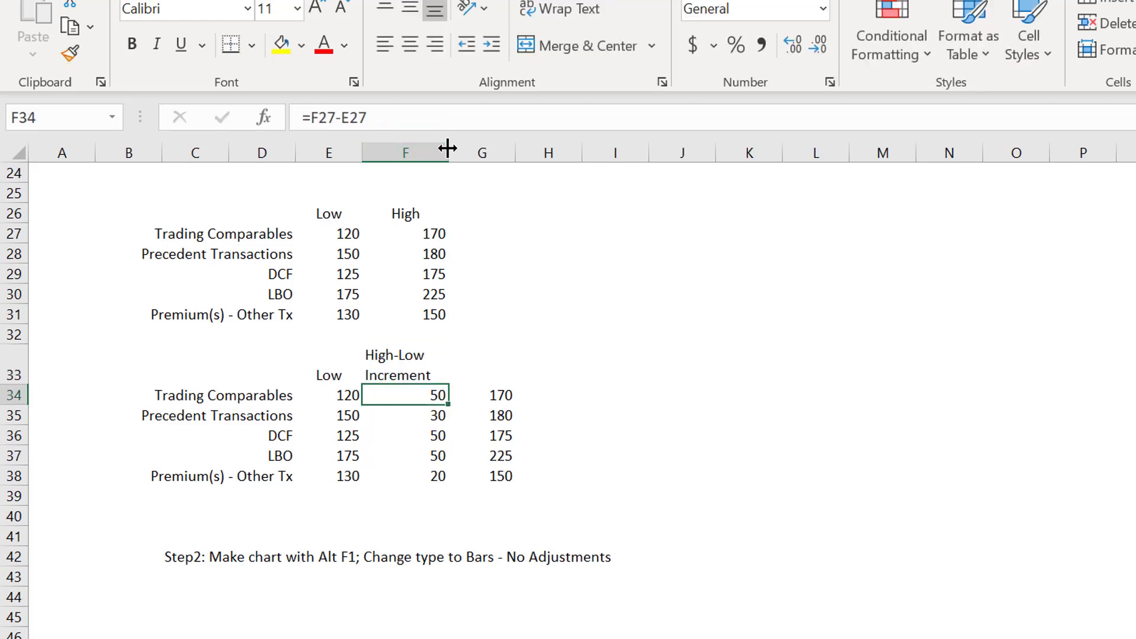
{"action": "key", "text": "Up"}
{"action": "key", "text": "Right"}
{"action": "type", "text": "High"}
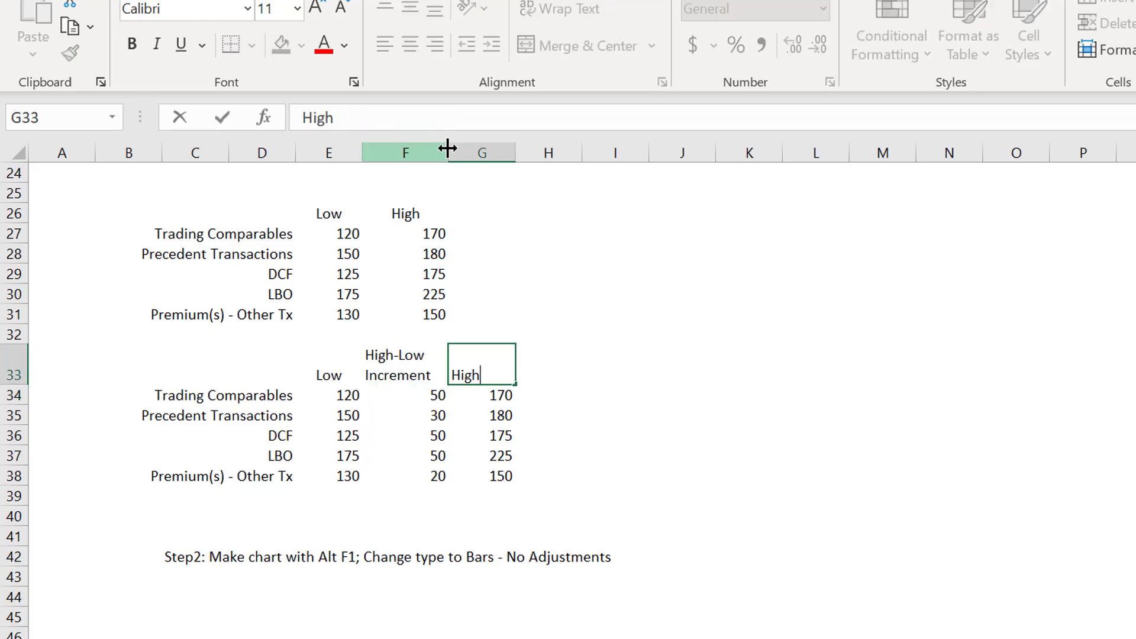
{"action": "key", "text": "Return"}
{"action": "key", "text": "Up"}
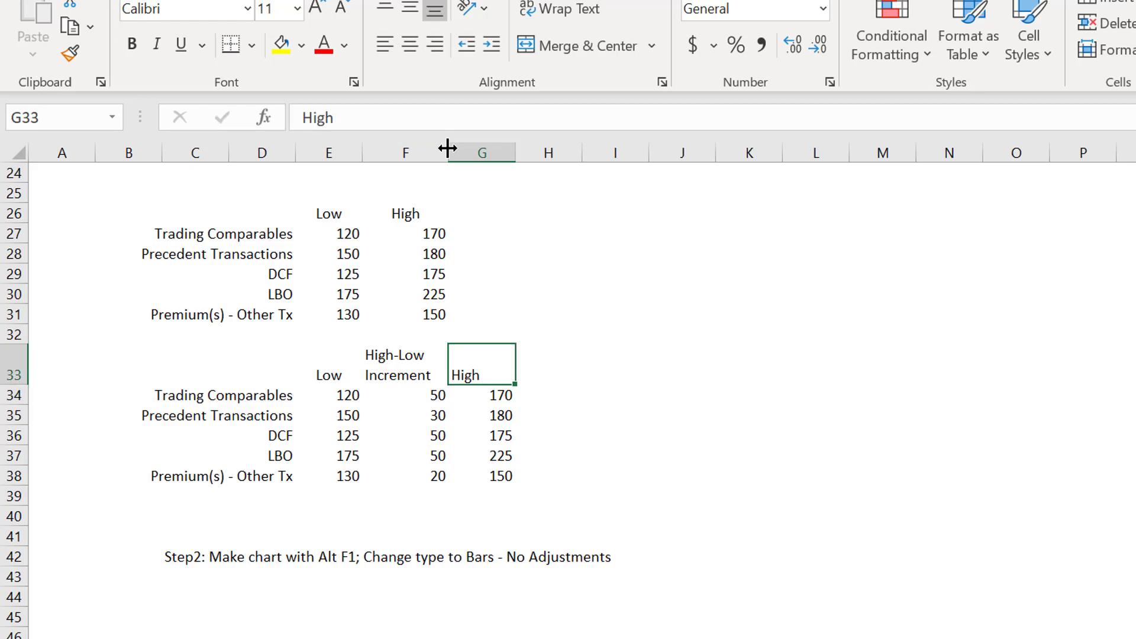
{"action": "type", "text": "High"}
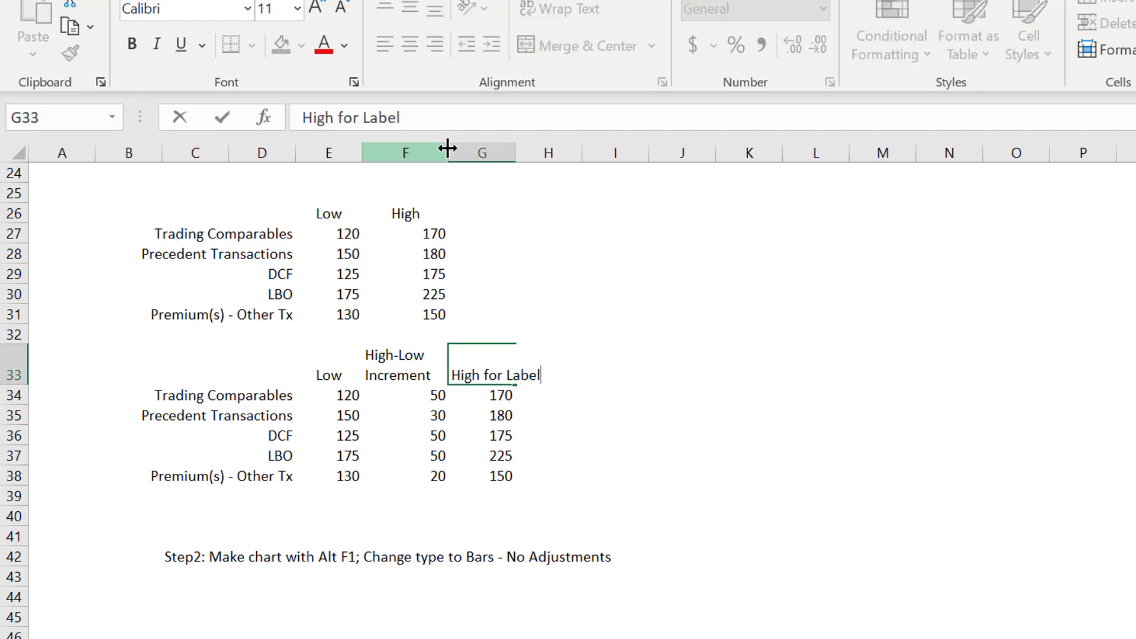
{"action": "key", "text": "Return"}
Step: Link G34 to the Trading Comparables High value
{"action": "key", "text": "Up"}
{"action": "key", "text": "Left"}
{"action": "key", "text": "Down"}
{"action": "key", "text": "Right"}
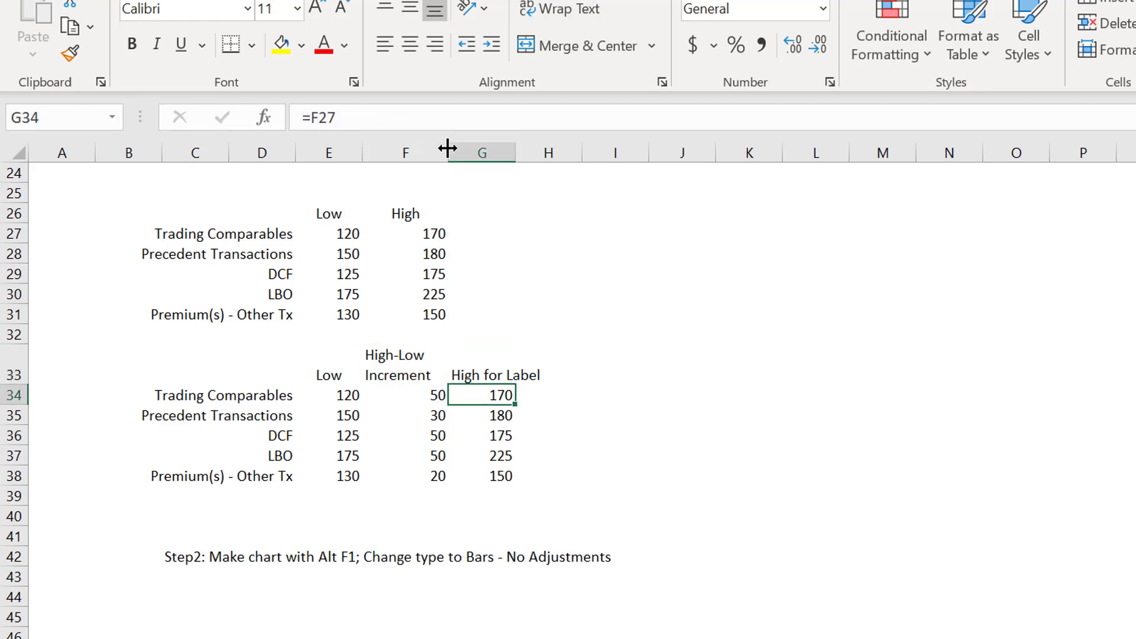
{"action": "type", "text": "="}
{"action": "key", "text": "Up"}
{"action": "key", "text": "Up"}
{"action": "key", "text": "Up"}
{"action": "key", "text": "Up"}
{"action": "key", "text": "Up"}
{"action": "key", "text": "Up"}
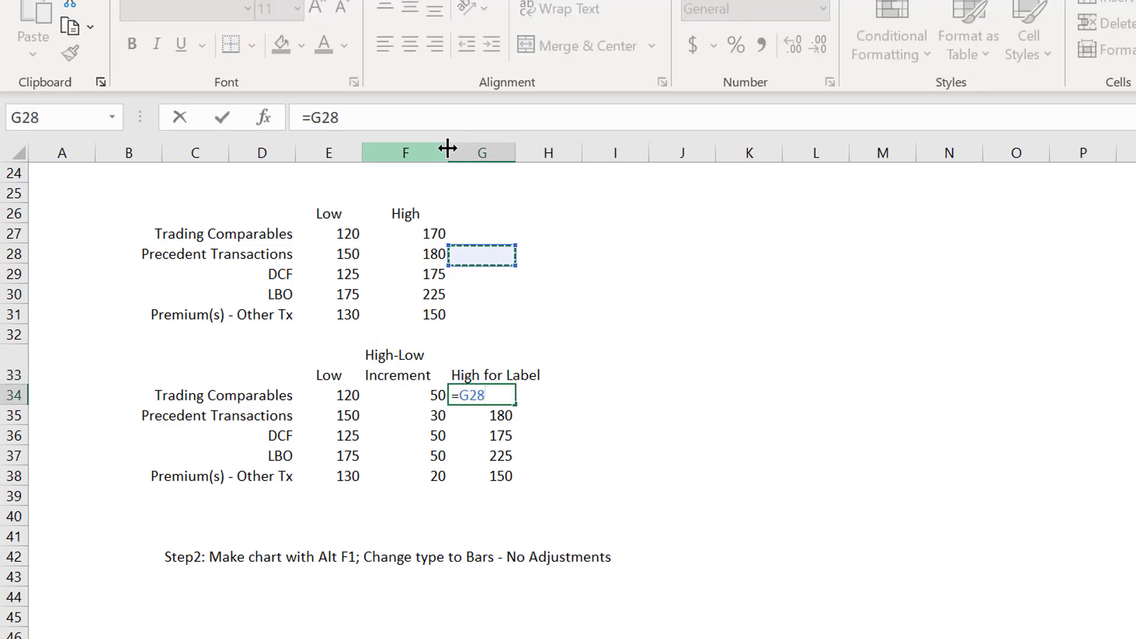
{"action": "key", "text": "Left"}
{"action": "key", "text": "Up"}
{"action": "key", "text": "Return"}
Step: Enter =F27-E27 in F34, giving an increment of 50
{"action": "key", "text": "Up"}
{"action": "key", "text": "Left"}
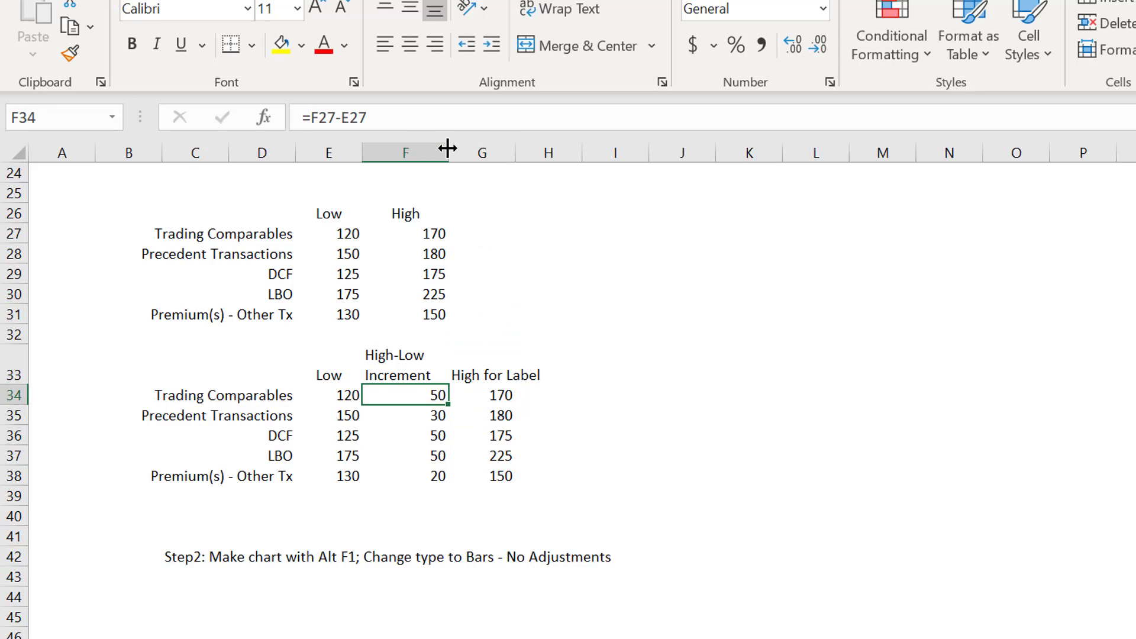
{"action": "key", "text": "F2"}
{"action": "key", "text": "Escape"}
{"action": "type", "text": "="}
{"action": "key", "text": "Up"}
{"action": "key", "text": "Up"}
{"action": "key", "text": "Up"}
{"action": "key", "text": "Up"}
{"action": "key", "text": "Up"}
{"action": "key", "text": "Up"}
{"action": "key", "text": "Up"}
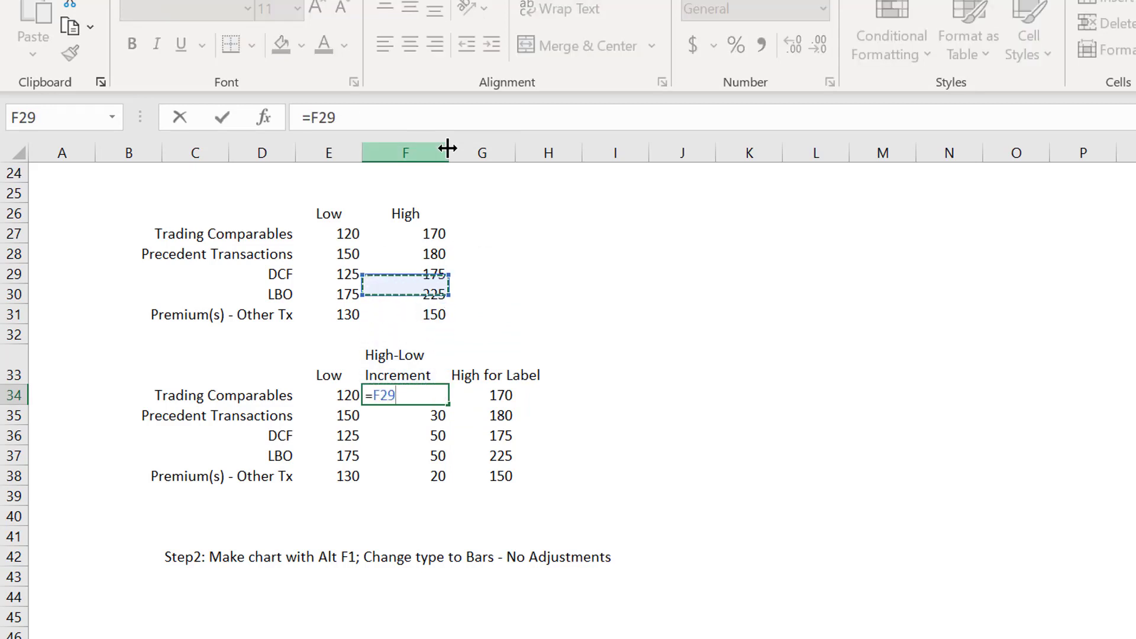
{"action": "type", "text": "-"}
{"action": "key", "text": "Left"}
{"action": "key", "text": "Up"}
{"action": "key", "text": "Up"}
{"action": "key", "text": "Up"}
{"action": "key", "text": "Up"}
{"action": "key", "text": "Up"}
{"action": "key", "text": "Up"}
{"action": "key", "text": "Up"}
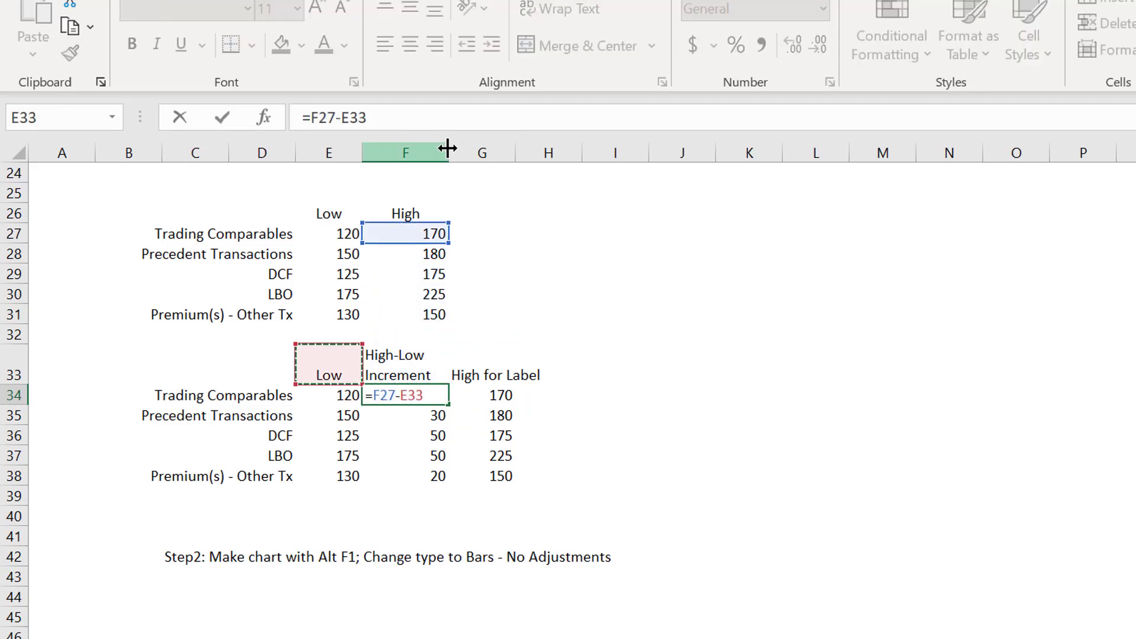
{"action": "key", "text": "ctrl+Return"}
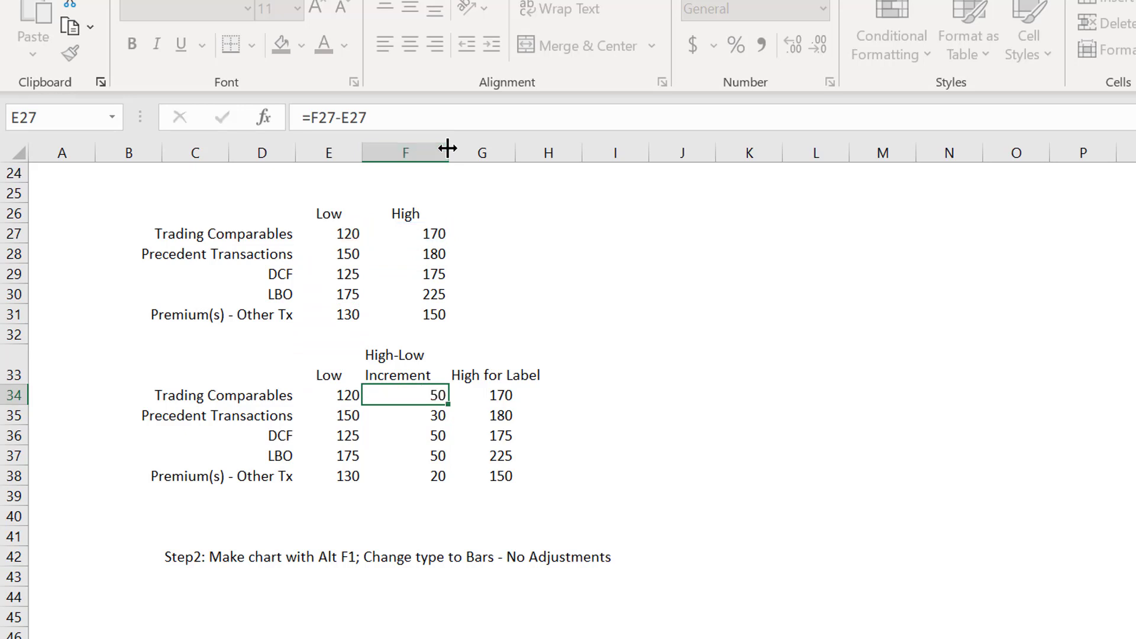
Step: Set G34 to =F27 (170) and fill F34:G38 down for every method
{"action": "key", "text": "Right"}
{"action": "type", "text": "="}
{"action": "key", "text": "Up"}
{"action": "key", "text": "Up"}
{"action": "key", "text": "Up"}
{"action": "key", "text": "Up"}
{"action": "key", "text": "Up"}
{"action": "key", "text": "Up"}
{"action": "key", "text": "Up"}
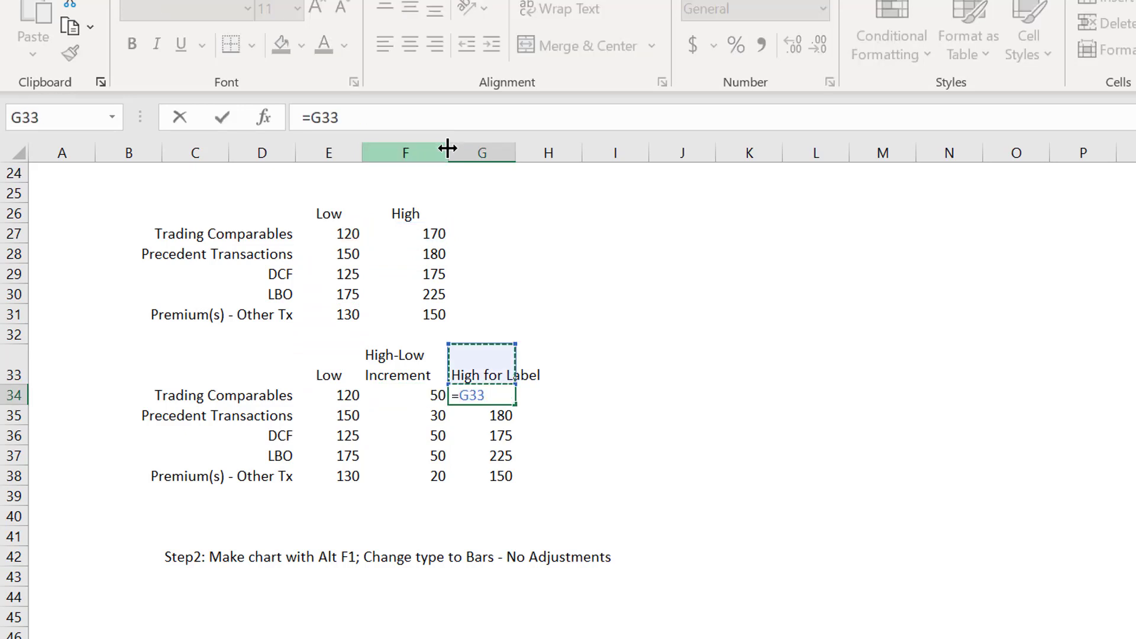
{"action": "key", "text": "Left"}
{"action": "key", "text": "Return"}
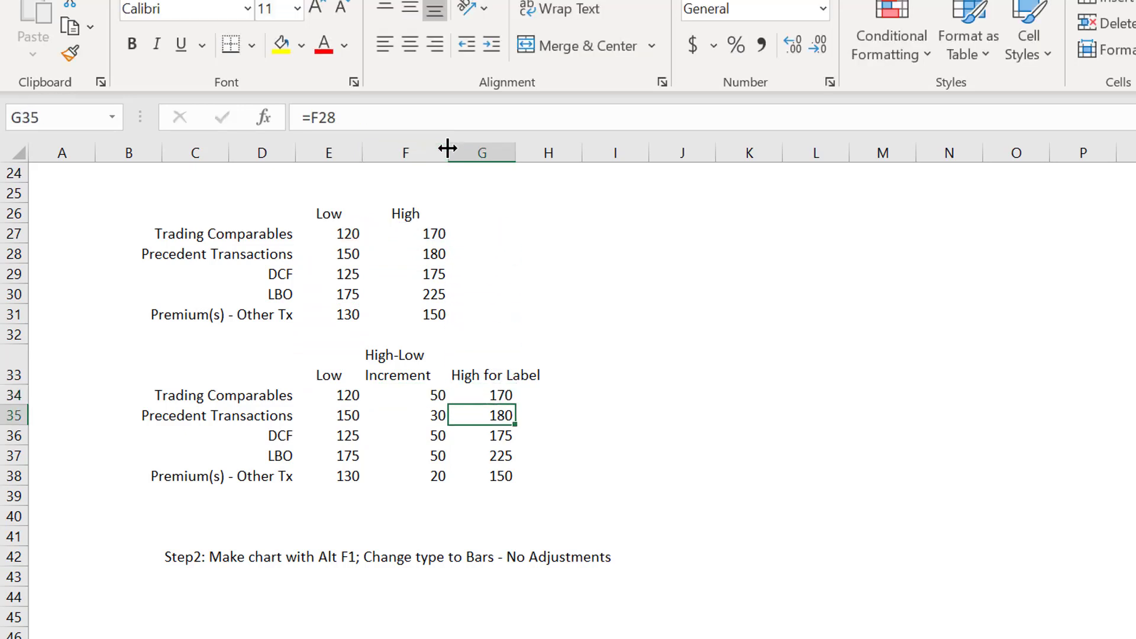
{"action": "key", "text": "Left"}
{"action": "key", "text": "Up"}
{"action": "key", "text": "shift+Right"}
{"action": "key", "text": "shift+Down"}
{"action": "key", "text": "shift+Down"}
{"action": "key", "text": "shift+Down"}
{"action": "key", "text": "shift+Down"}
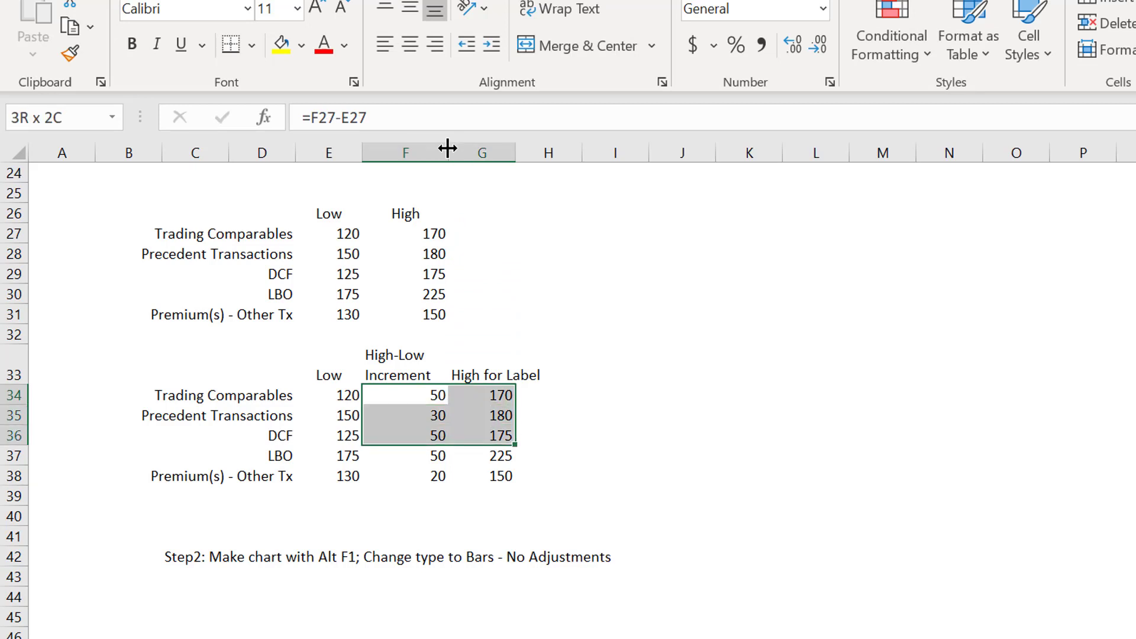
{"action": "key", "text": "Down"}
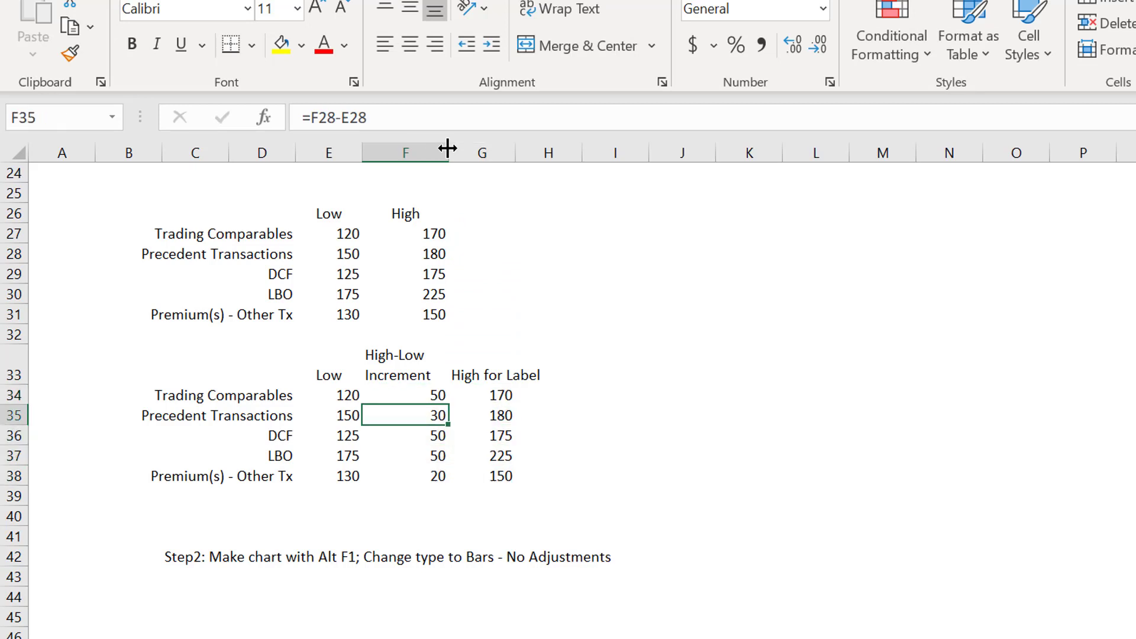
Step: Select the lower valuation table range D34:G38, from the method labels to High for Label
{"action": "key", "text": "Up"}
{"action": "key", "text": "Left"}
{"action": "key", "text": "Left"}
{"action": "key", "text": "shift+Right"}
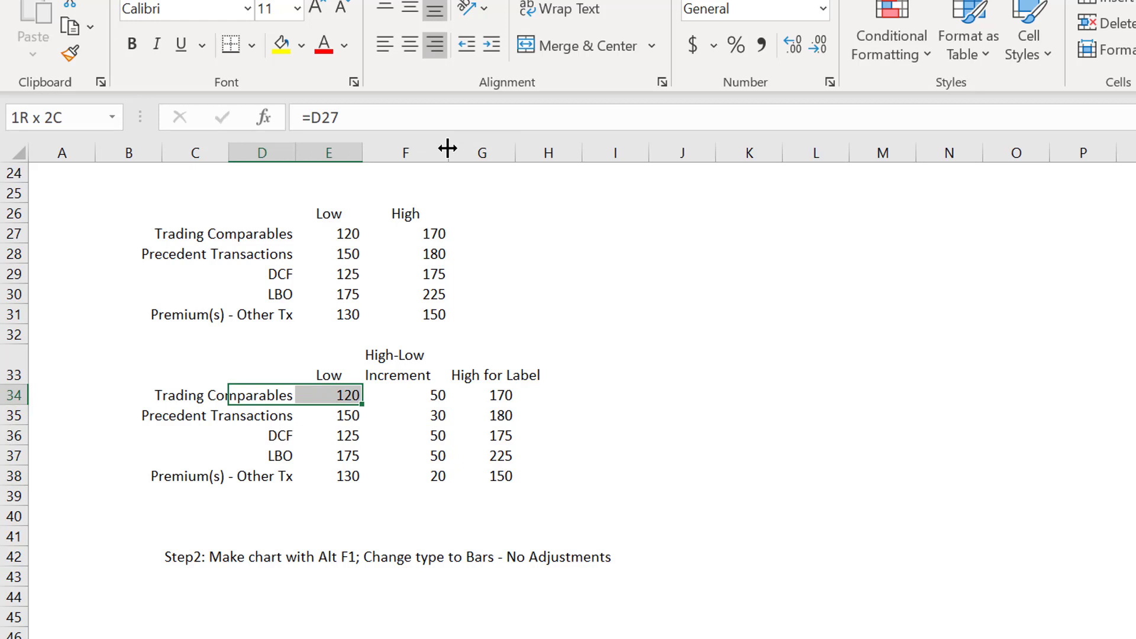
{"action": "key", "text": "shift+Right"}
{"action": "key", "text": "shift+Right"}
{"action": "key", "text": "shift+Down"}
{"action": "key", "text": "shift+Down"}
{"action": "key", "text": "shift+Down"}
{"action": "key", "text": "shift+Down"}
{"action": "key", "text": "shift+Down"}
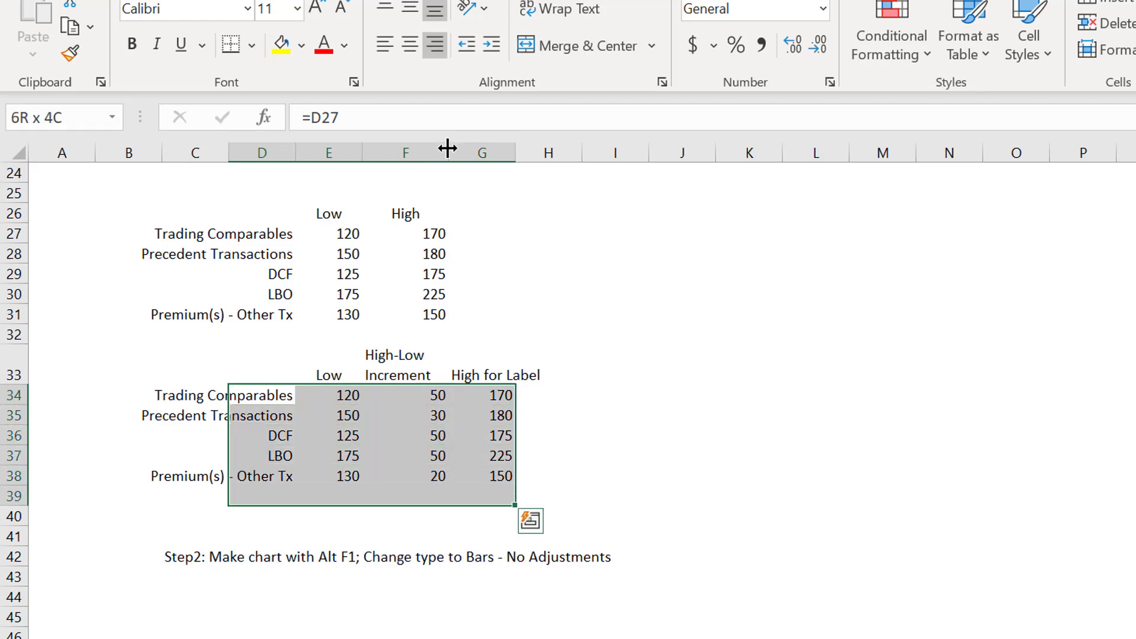
{"action": "key", "text": "shift+Up"}
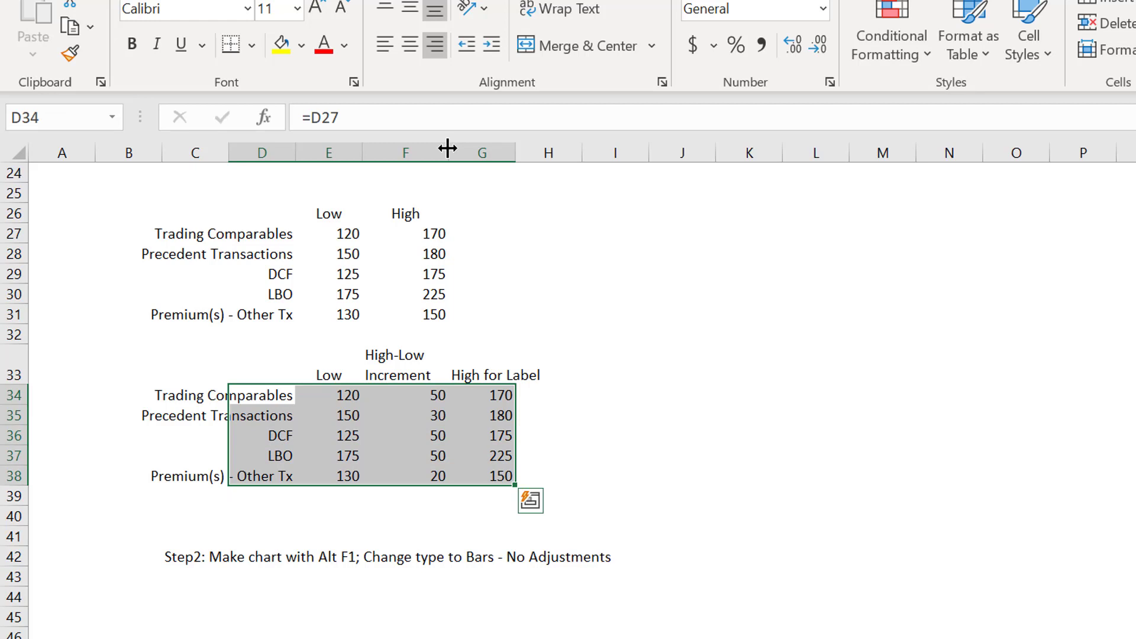
Step: Insert a chart from the selection with Alt+F1 and change it to a Stacked Bar chart
{"action": "key", "text": "alt+F1"}
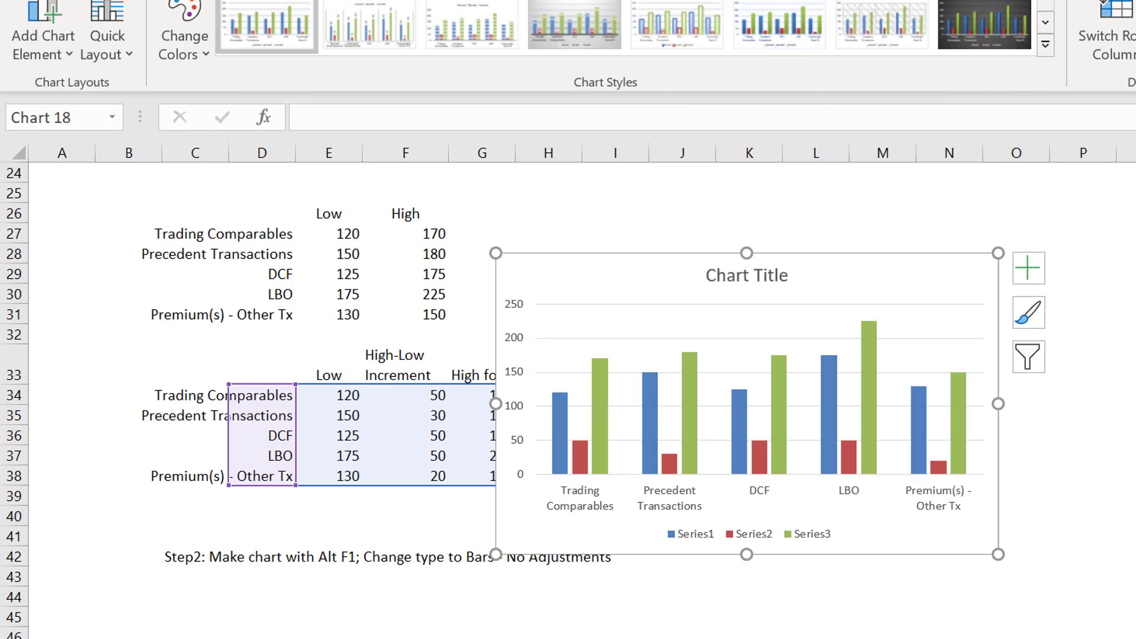
{"action": "key", "text": "alt+j"}
{"action": "key", "text": "c"}
{"action": "key", "text": "c"}
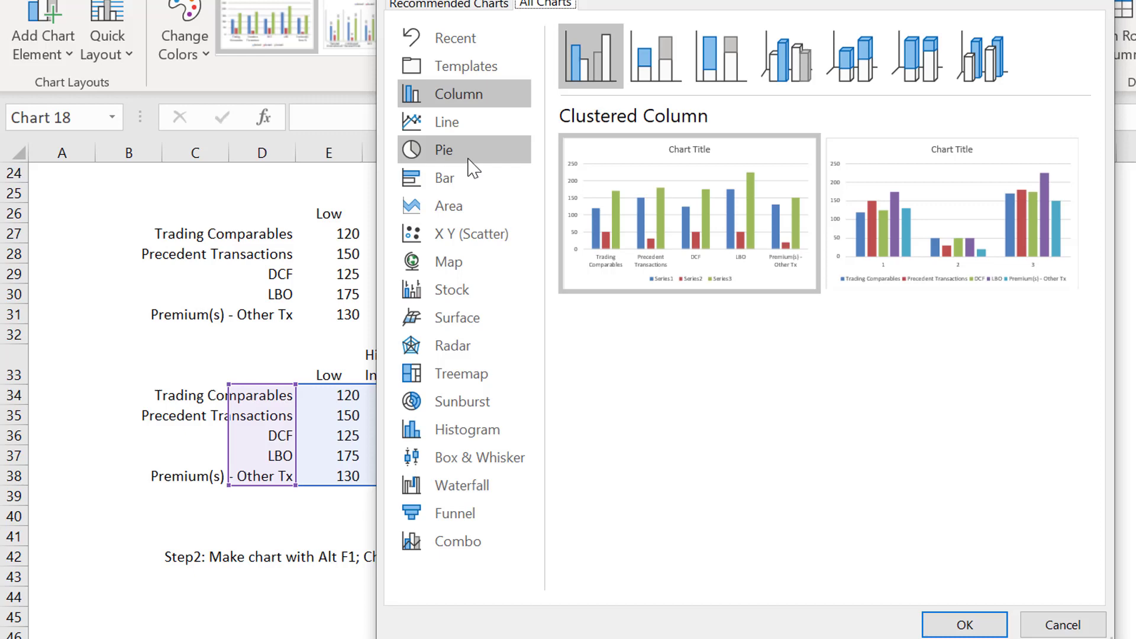
{"action": "left_click", "coordinate": [467, 191]}
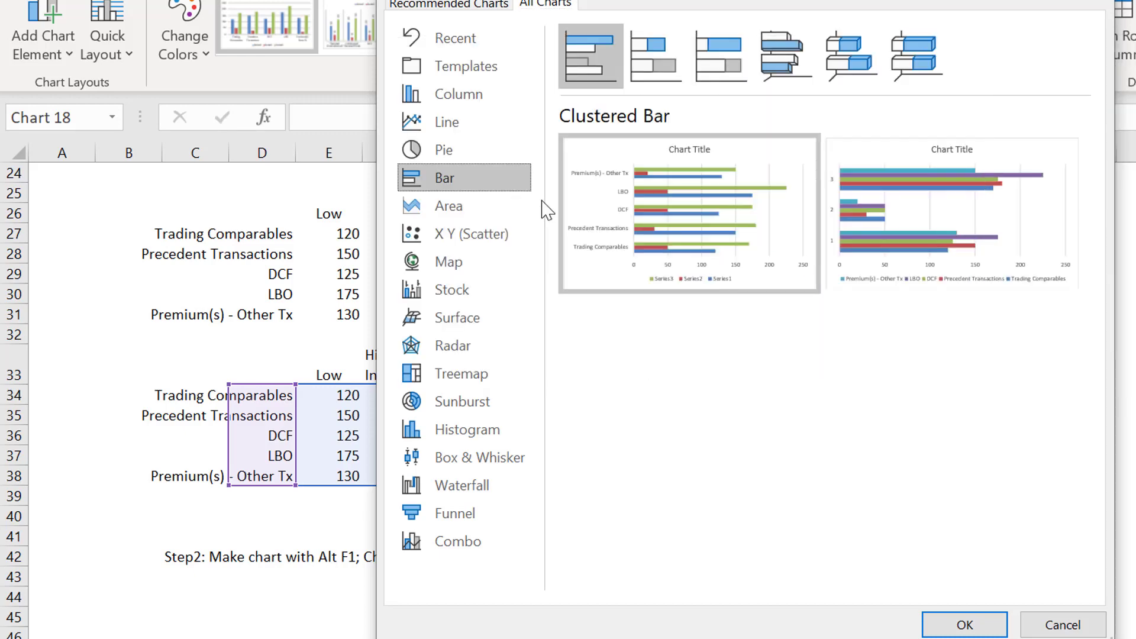
{"action": "mouse_move", "coordinate": [591, 183]}
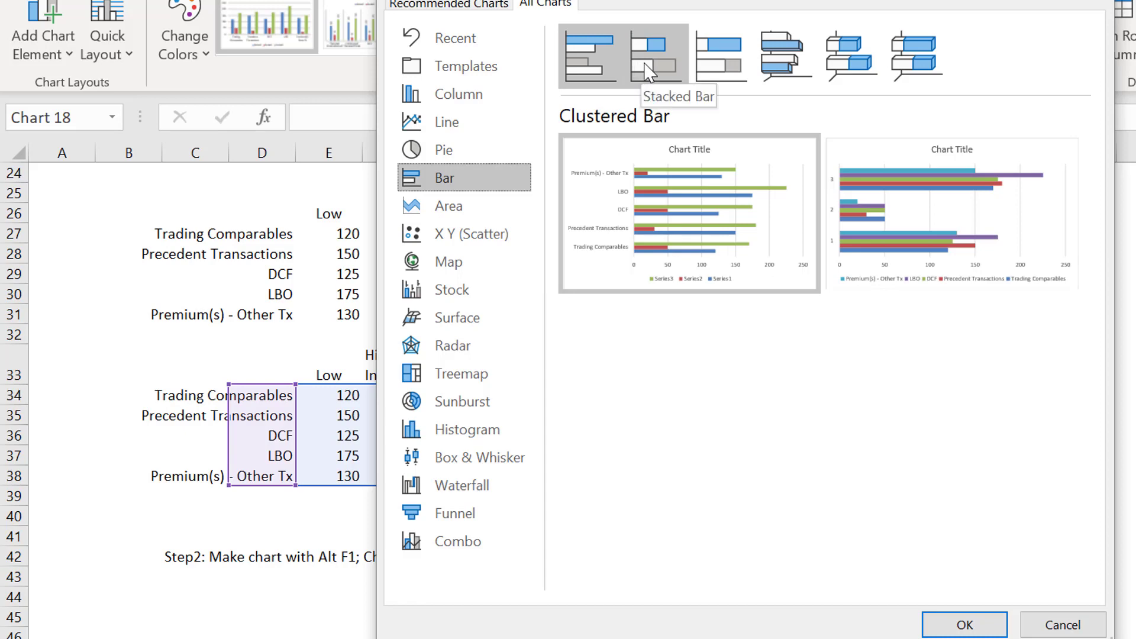
{"action": "left_click", "coordinate": [648, 70]}
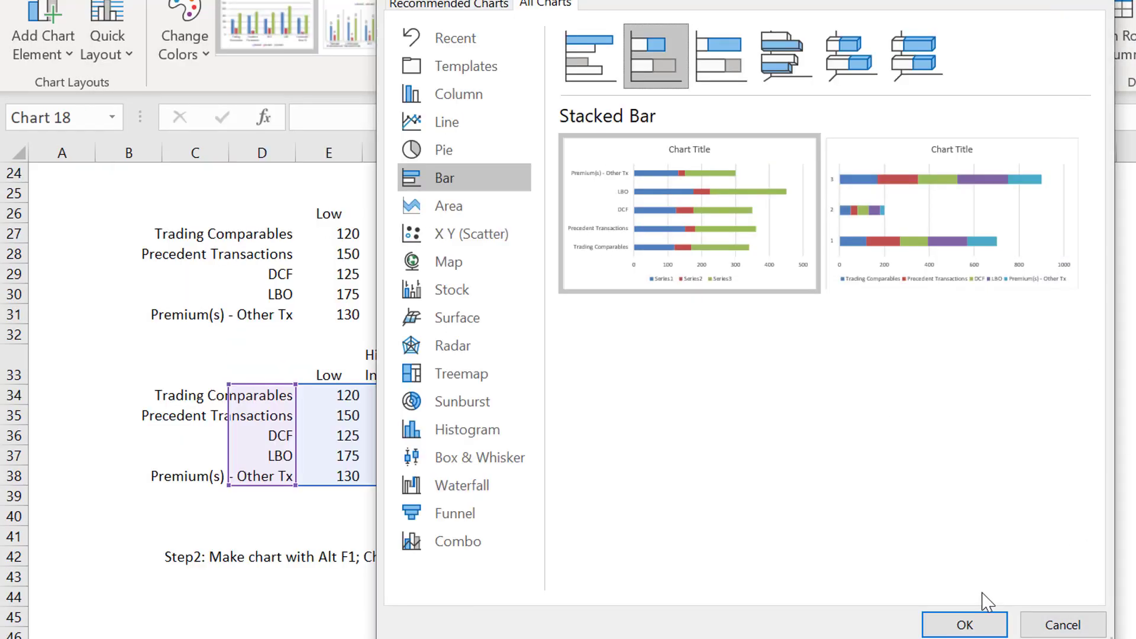
{"action": "left_click", "coordinate": [985, 628]}
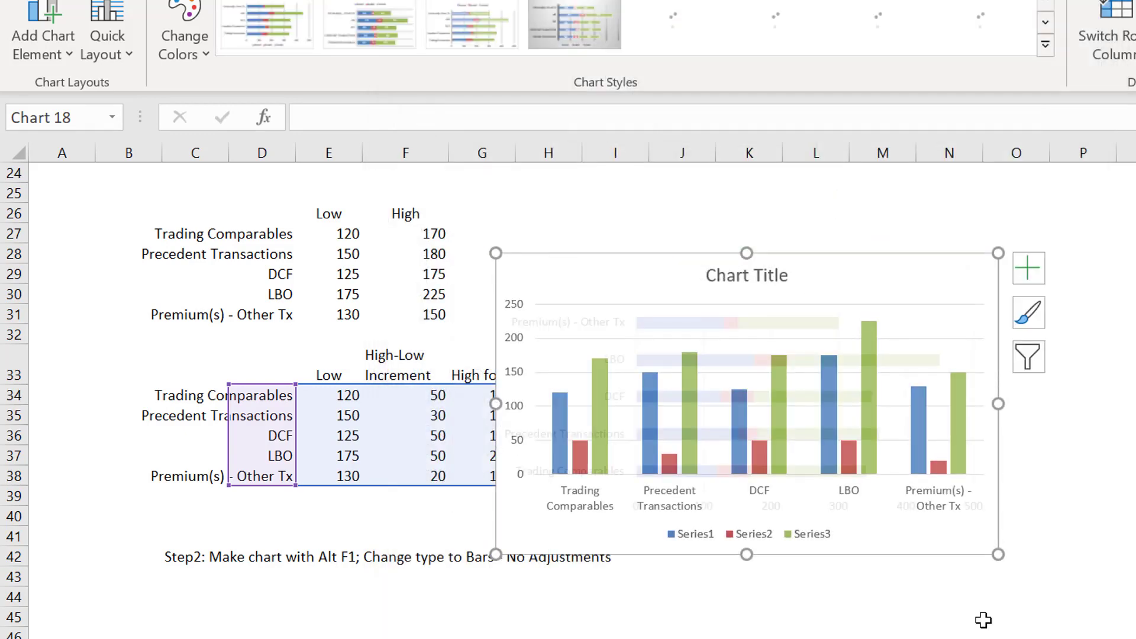
Step: Paste the captured chart-type picture into an empty area beside the chart
{"action": "left_click", "coordinate": [1113, 261]}
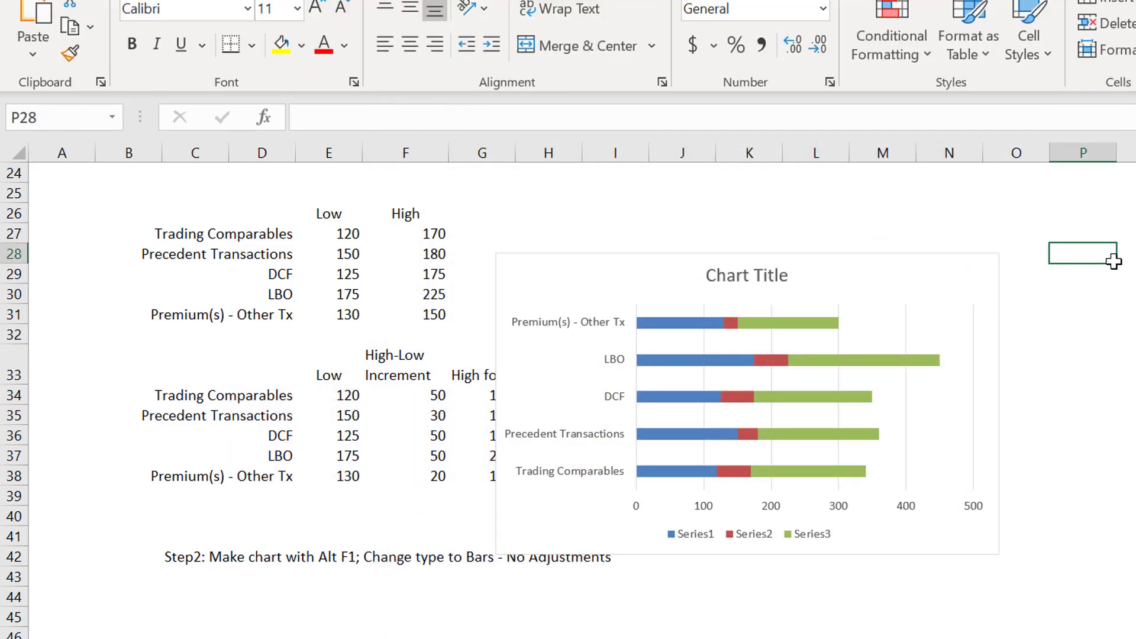
{"action": "key", "text": "ctrl+v"}
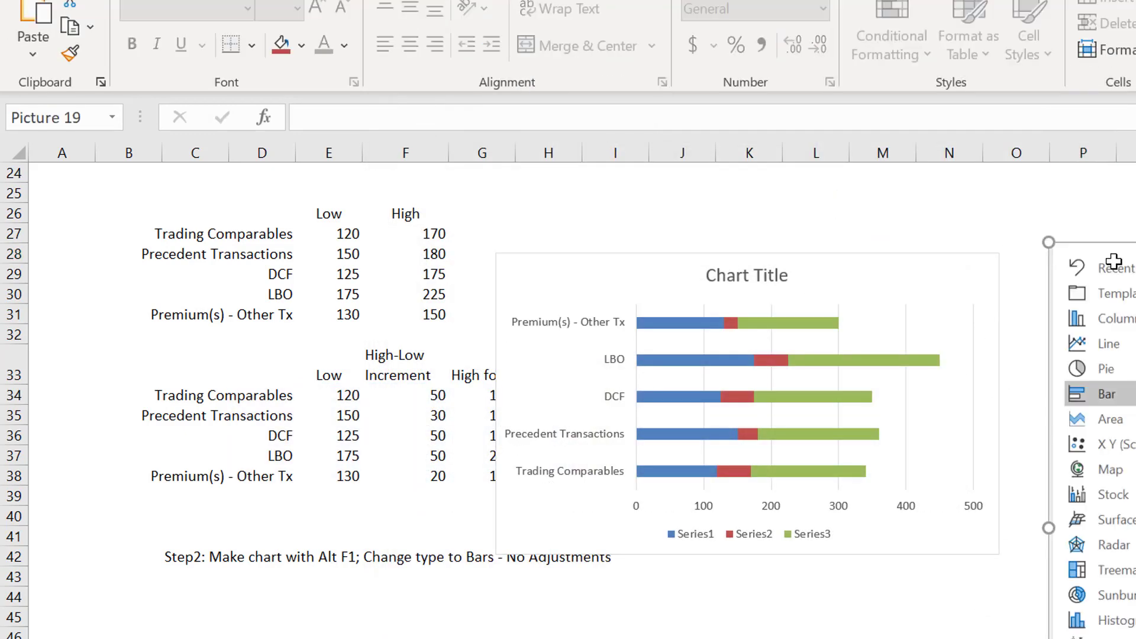
{"action": "left_click", "coordinate": [834, 225]}
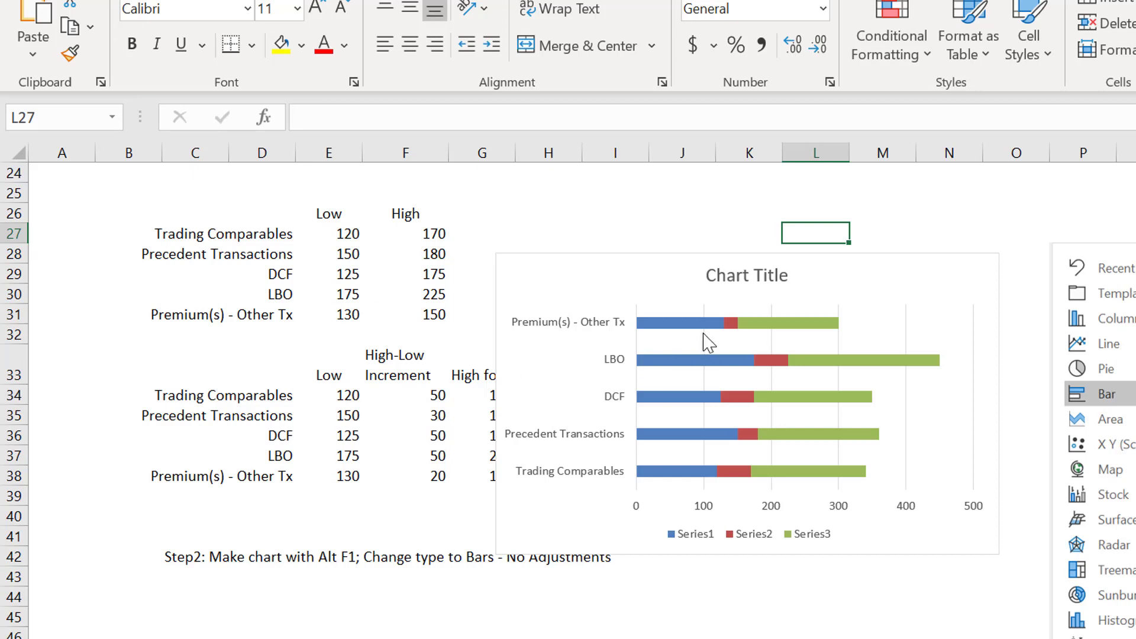
Step: Select the blue Series1 bars in the chart
{"action": "mouse_move", "coordinate": [720, 328]}
{"action": "left_click", "coordinate": [682, 324]}
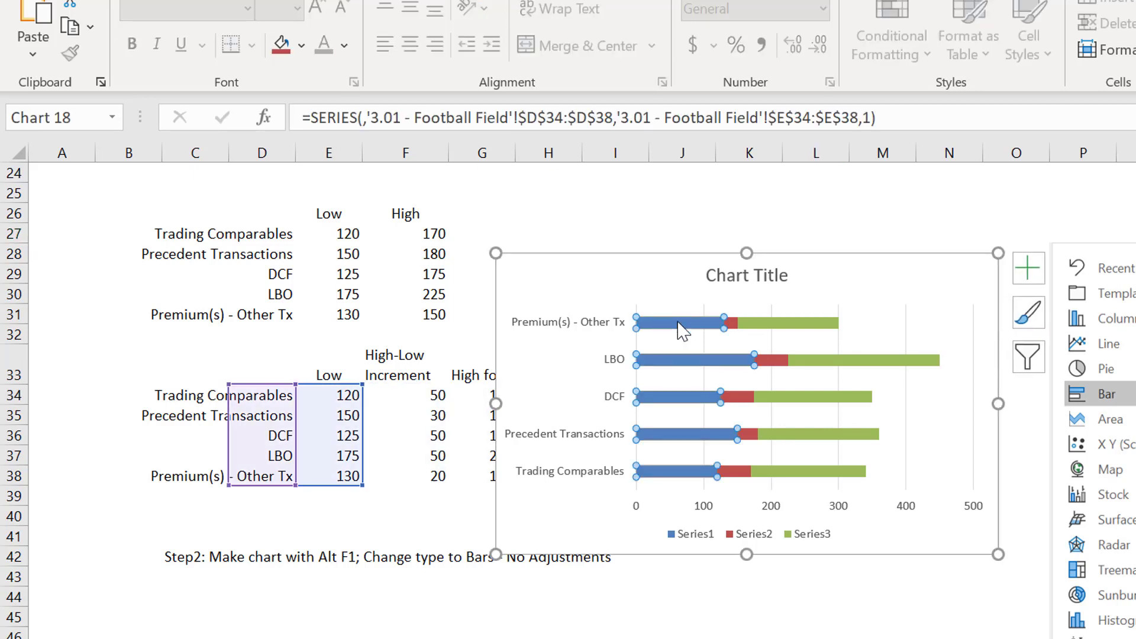
{"action": "left_click", "coordinate": [679, 323]}
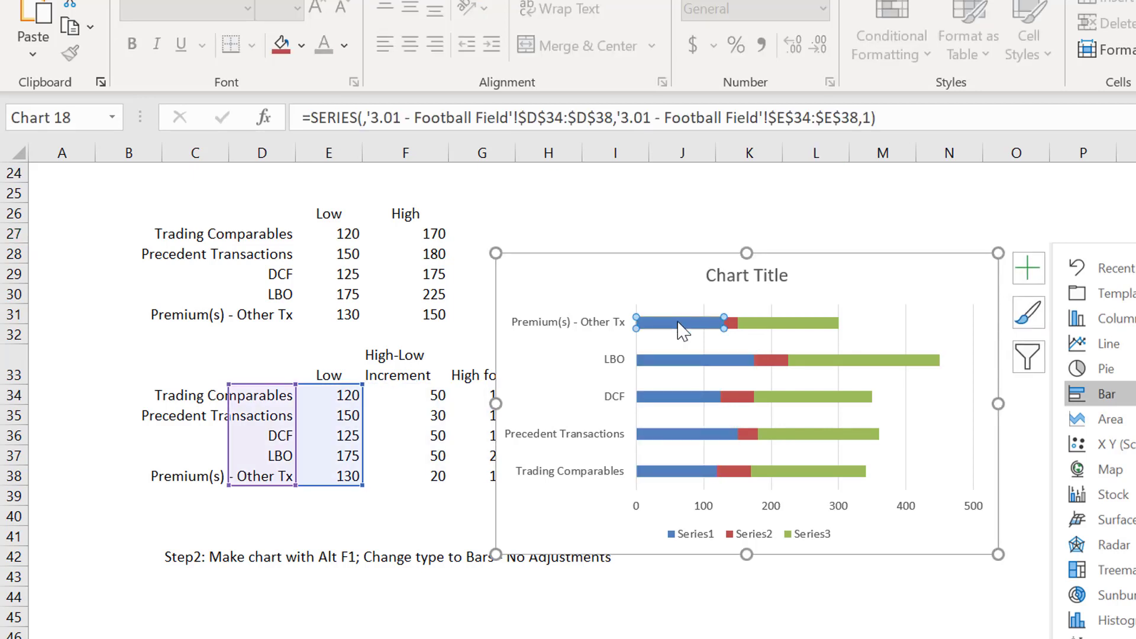
Step: Give the blue Series1 bars No fill through Format Data Series
{"action": "left_click", "coordinate": [675, 279]}
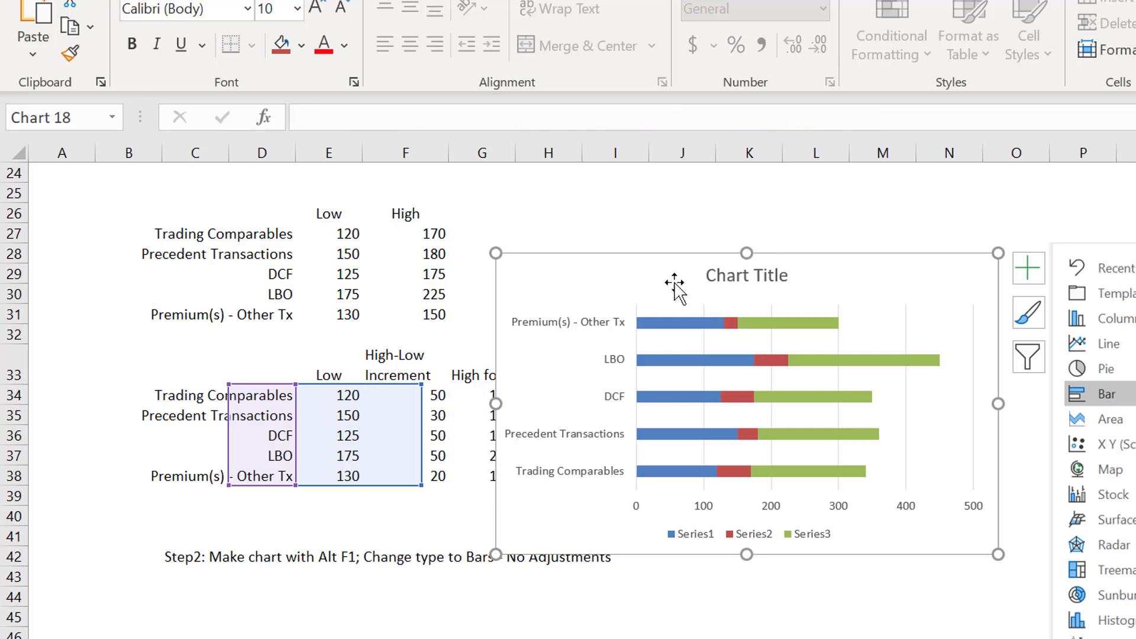
{"action": "left_click", "coordinate": [678, 324]}
{"action": "right_click", "coordinate": [678, 324]}
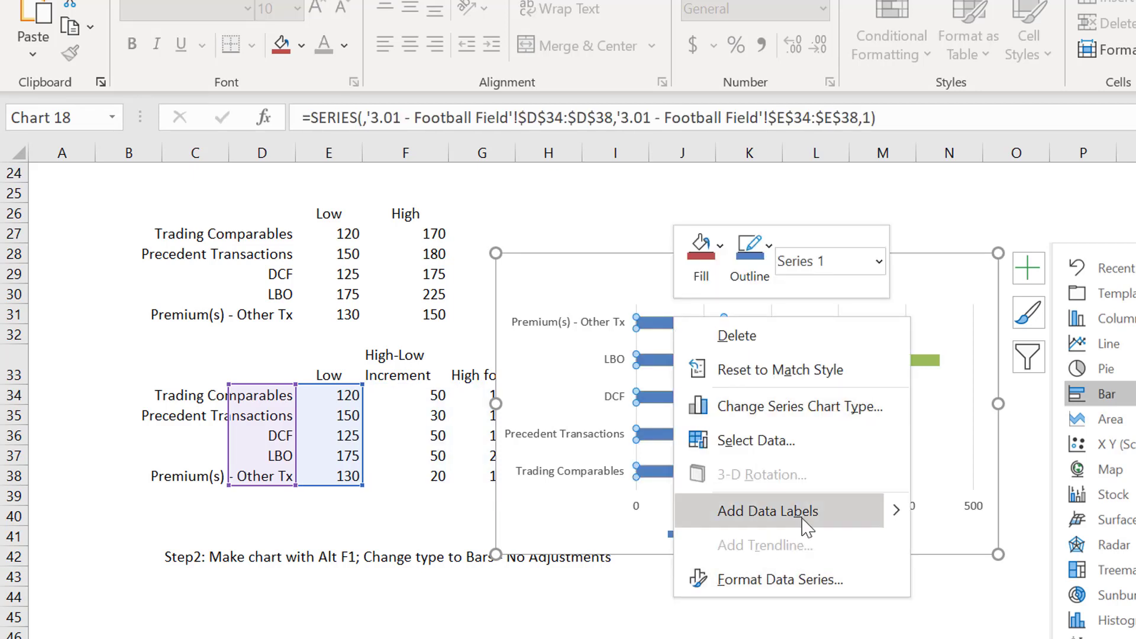
{"action": "left_click", "coordinate": [803, 581]}
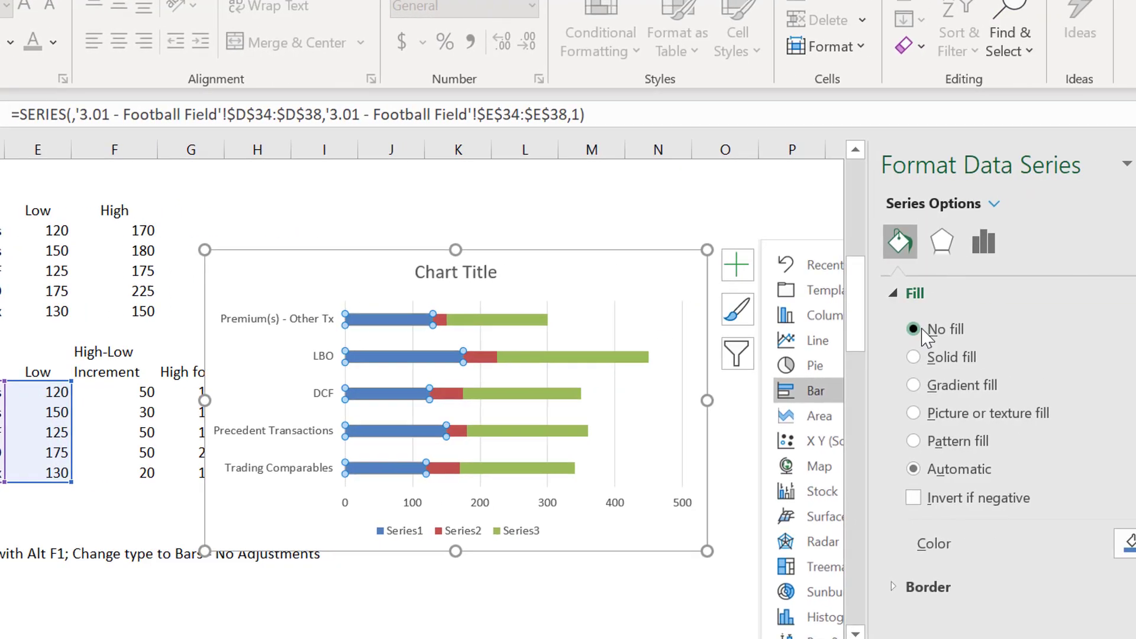
{"action": "left_click", "coordinate": [850, 329]}
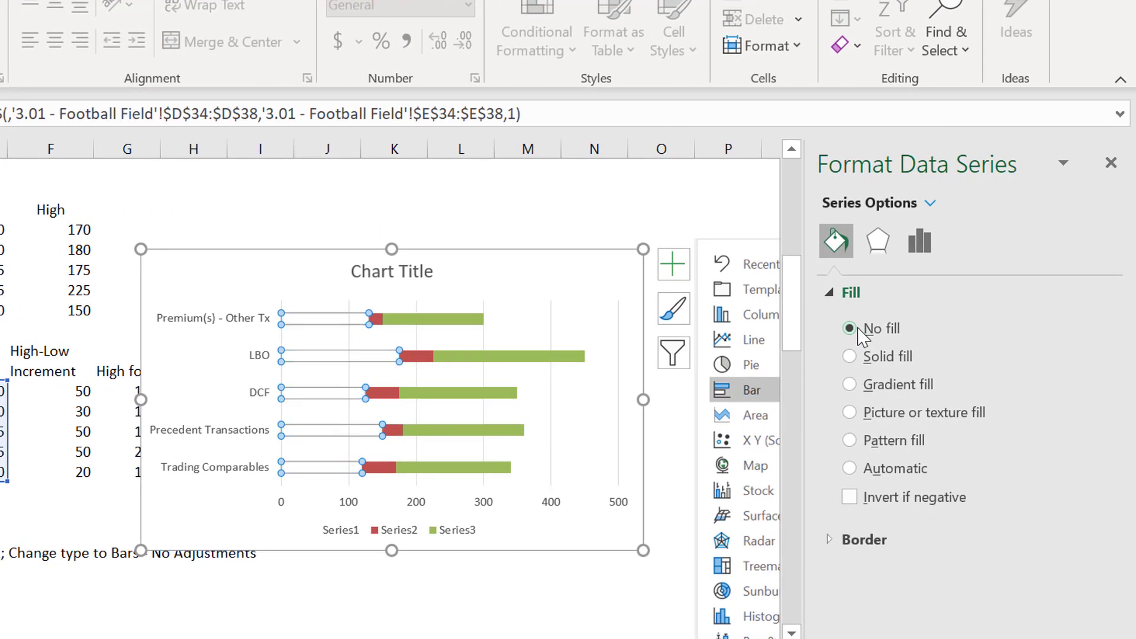
{"action": "left_click", "coordinate": [581, 587]}
Step: Give the green Series3 bars No fill as well
{"action": "left_click", "coordinate": [445, 330]}
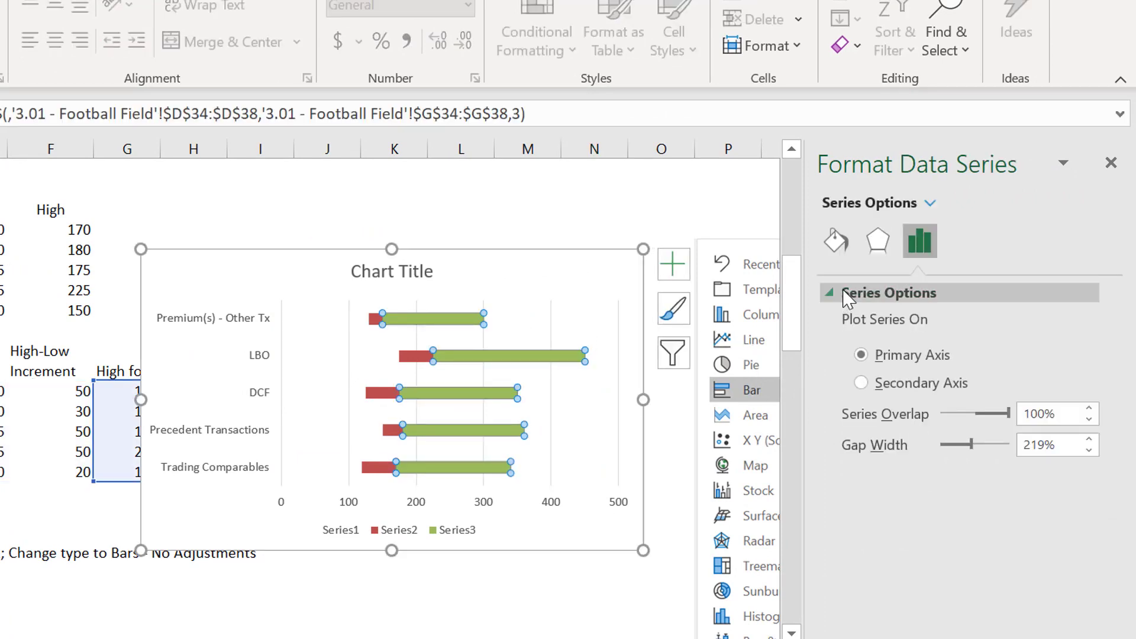
{"action": "left_click", "coordinate": [836, 240]}
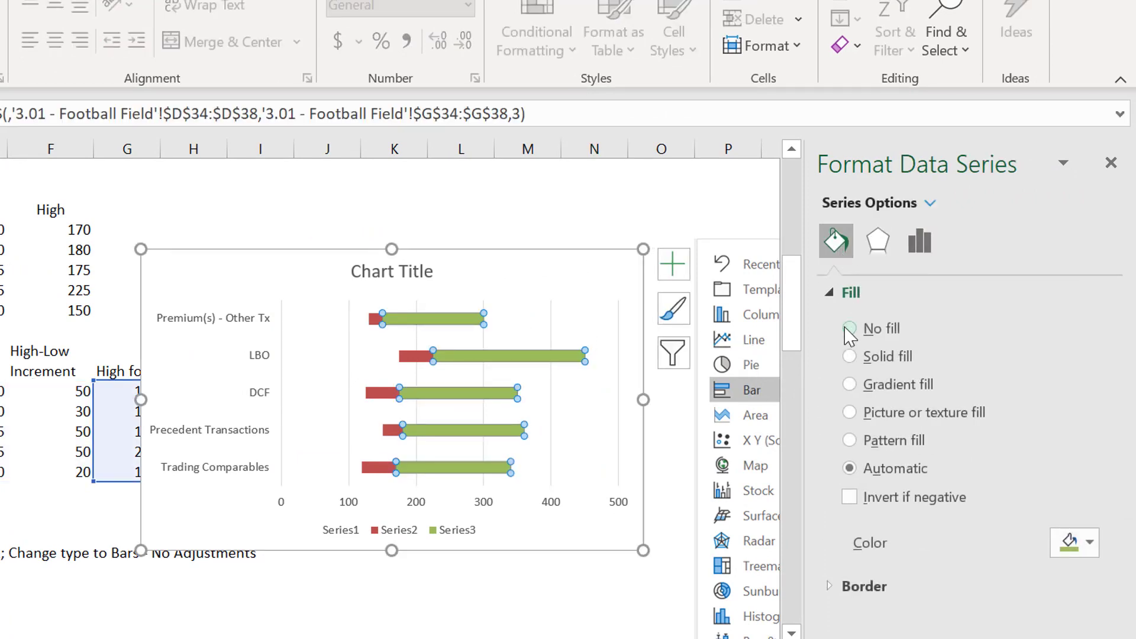
{"action": "left_click", "coordinate": [848, 329]}
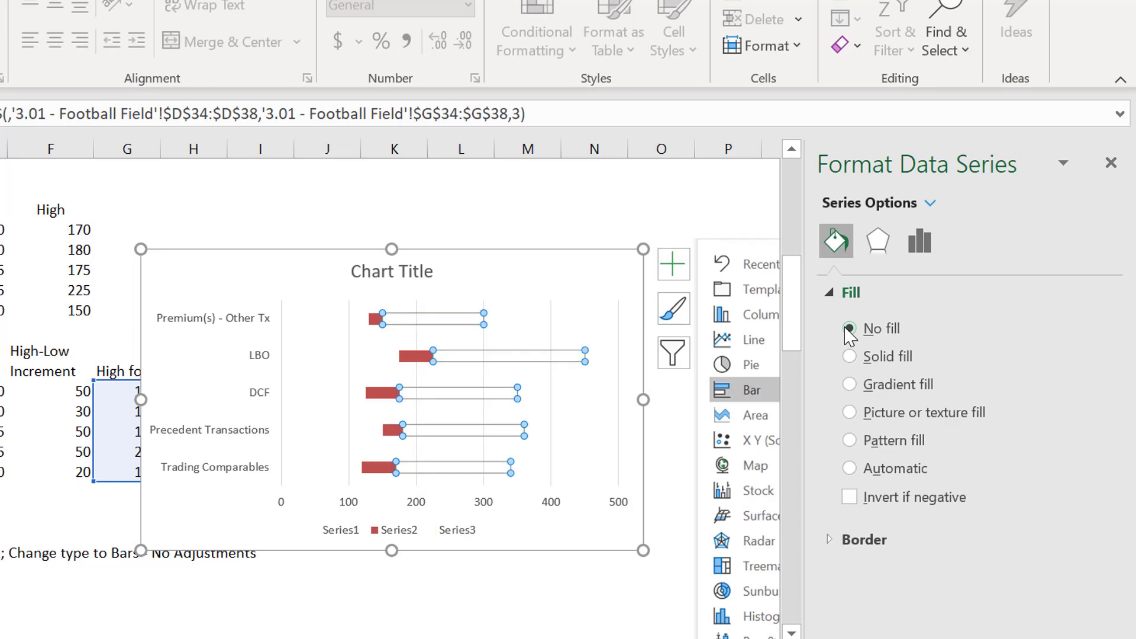
{"action": "left_click", "coordinate": [513, 613]}
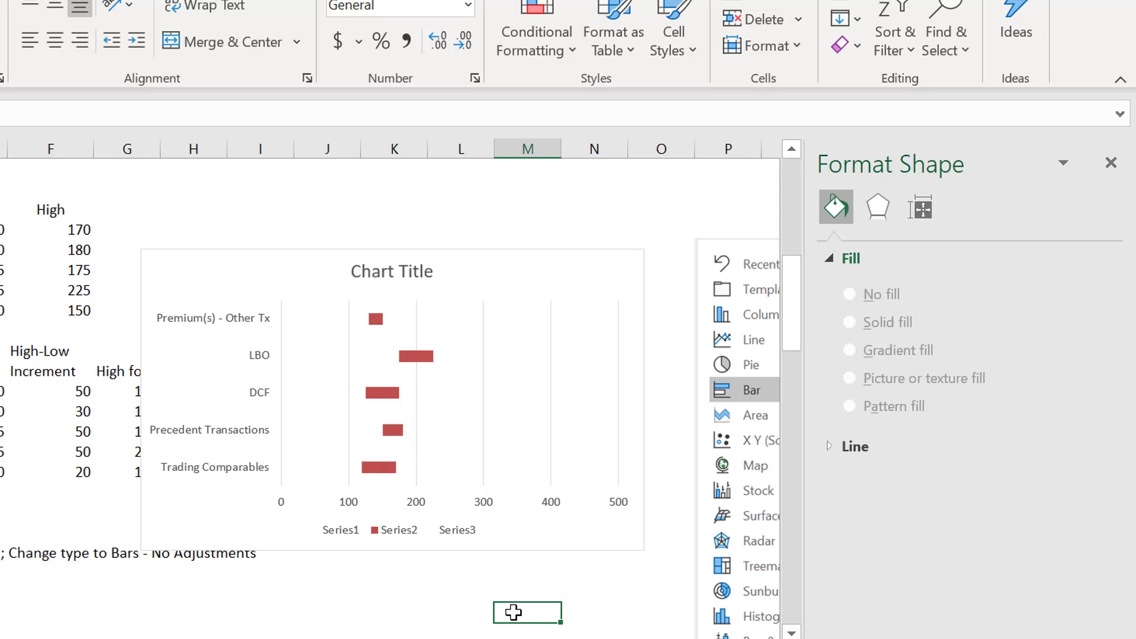
Step: Add data labels to the invisible Series1 bars showing 130, 175, 125, 150 and 120, then select them for formatting
{"action": "left_click", "coordinate": [342, 325]}
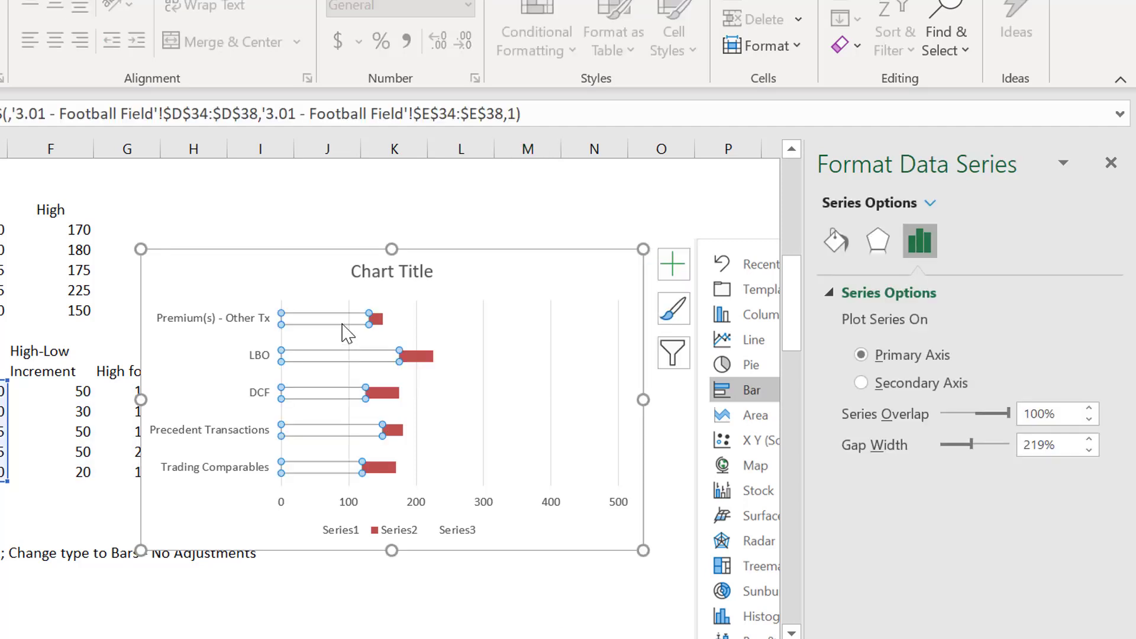
{"action": "right_click", "coordinate": [342, 324]}
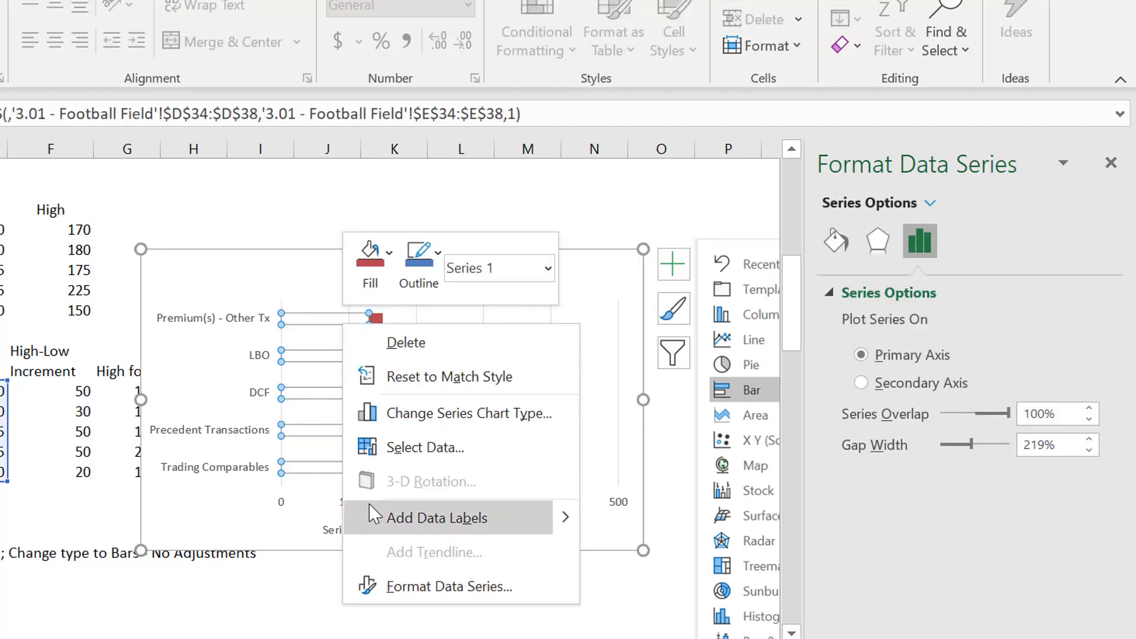
{"action": "left_click", "coordinate": [369, 506]}
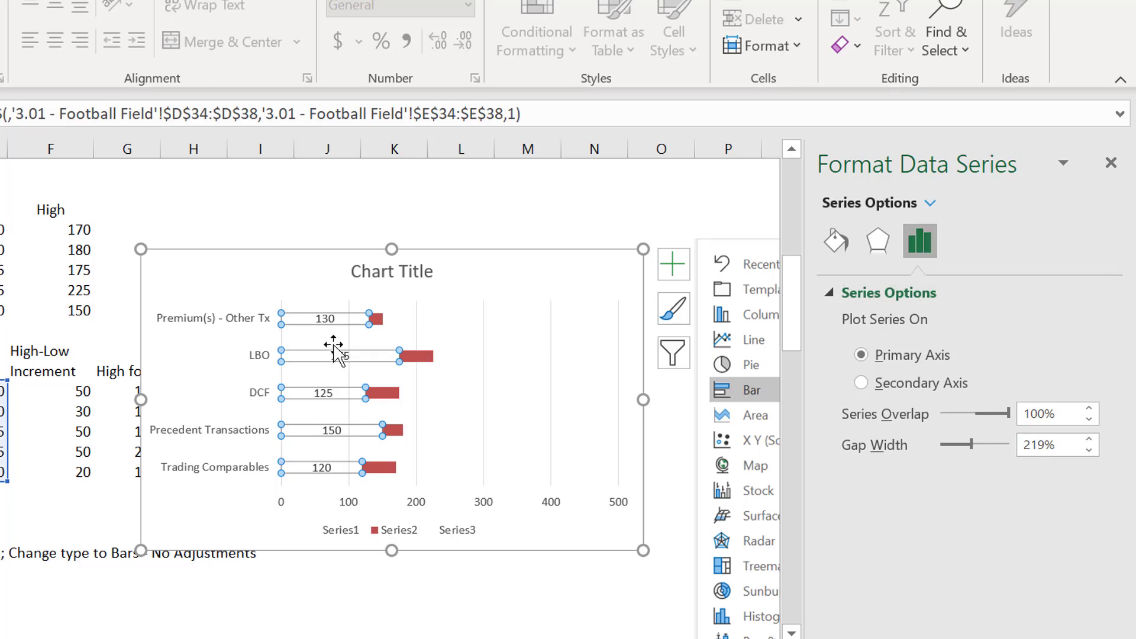
{"action": "left_click", "coordinate": [327, 320]}
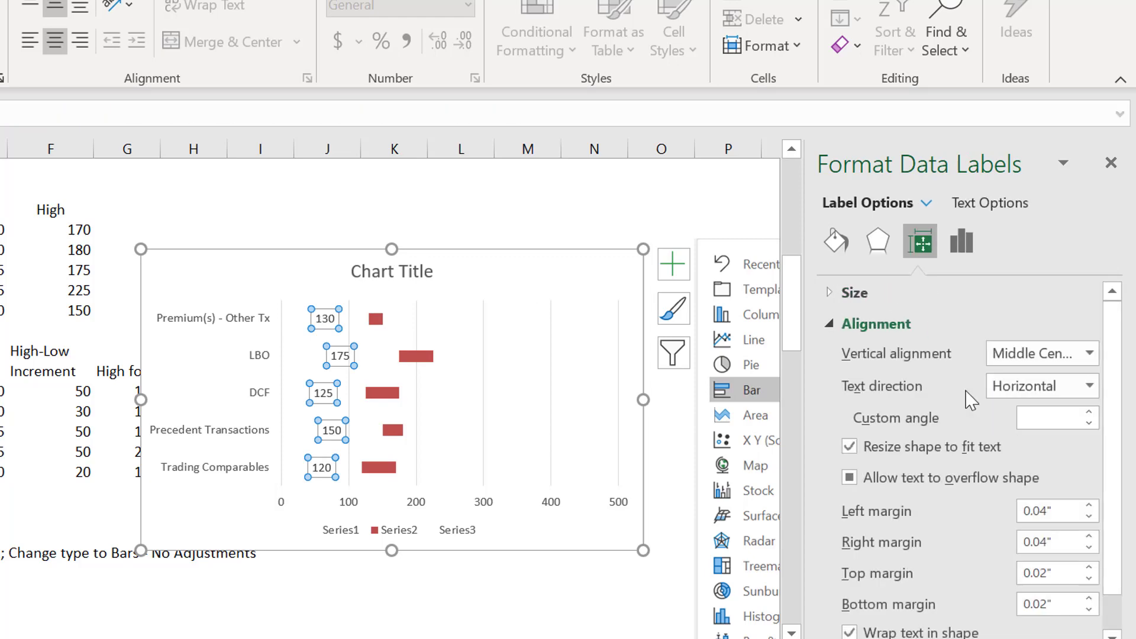
{"action": "left_click", "coordinate": [962, 242]}
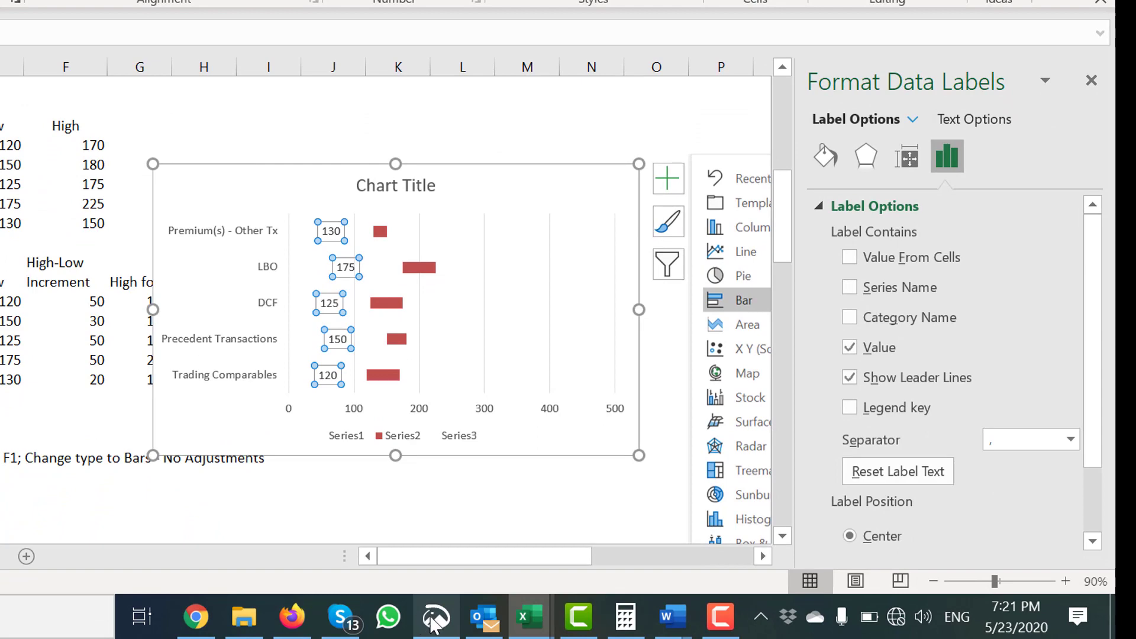
Step: Snip the Format Data Labels pane in Snip & Sketch, then return to Excel
{"action": "mouse_move", "coordinate": [435, 622]}
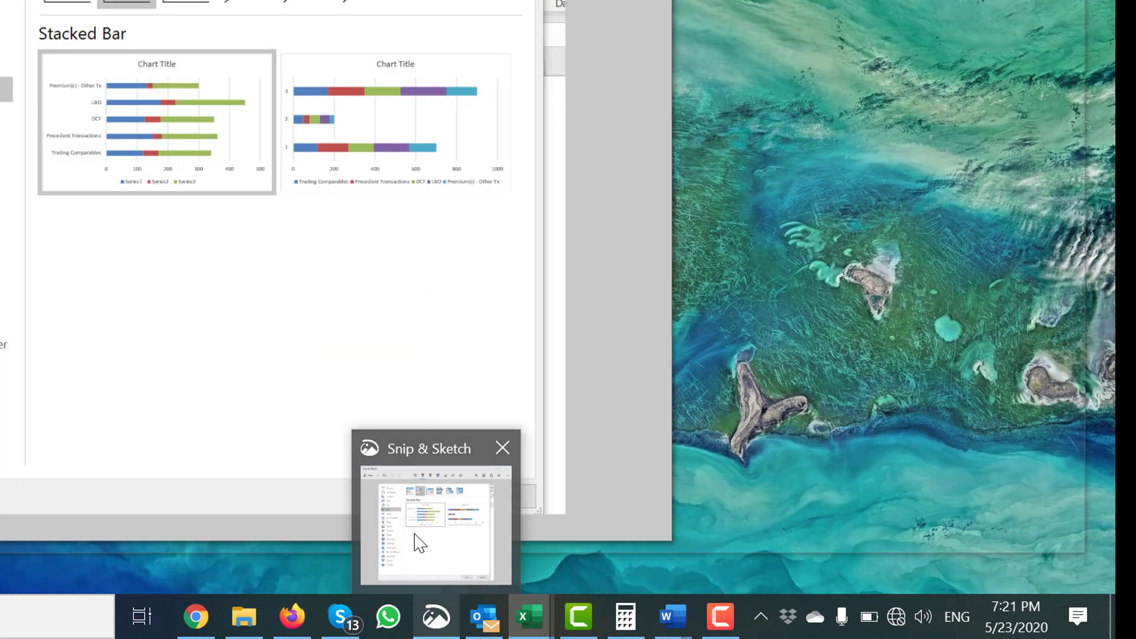
{"action": "left_click", "coordinate": [420, 542]}
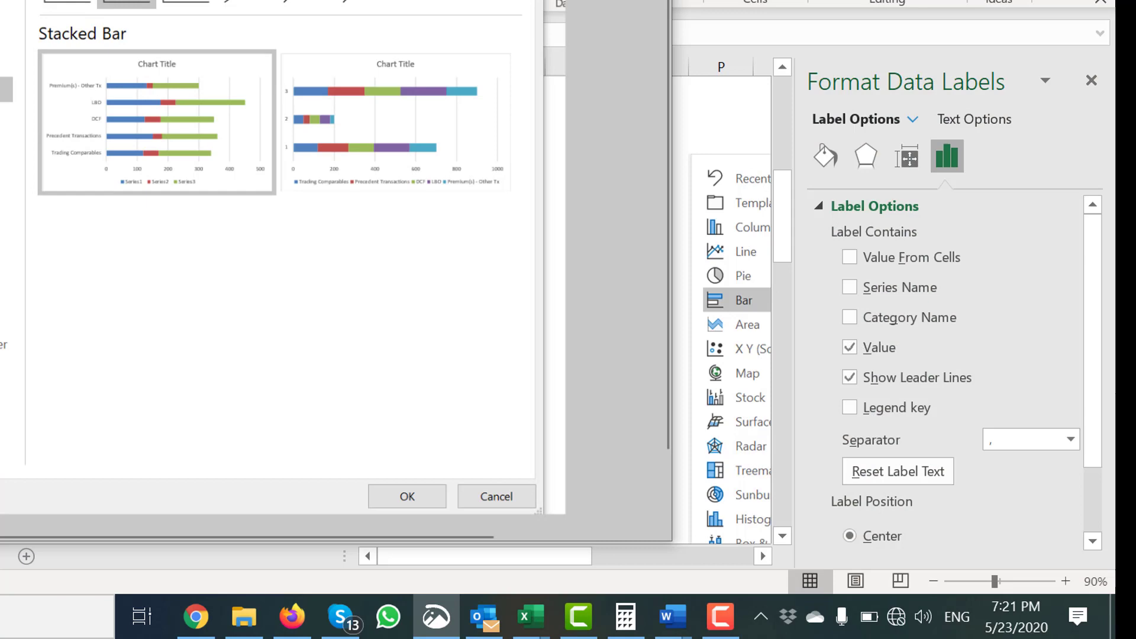
{"action": "key", "text": "ctrl+n"}
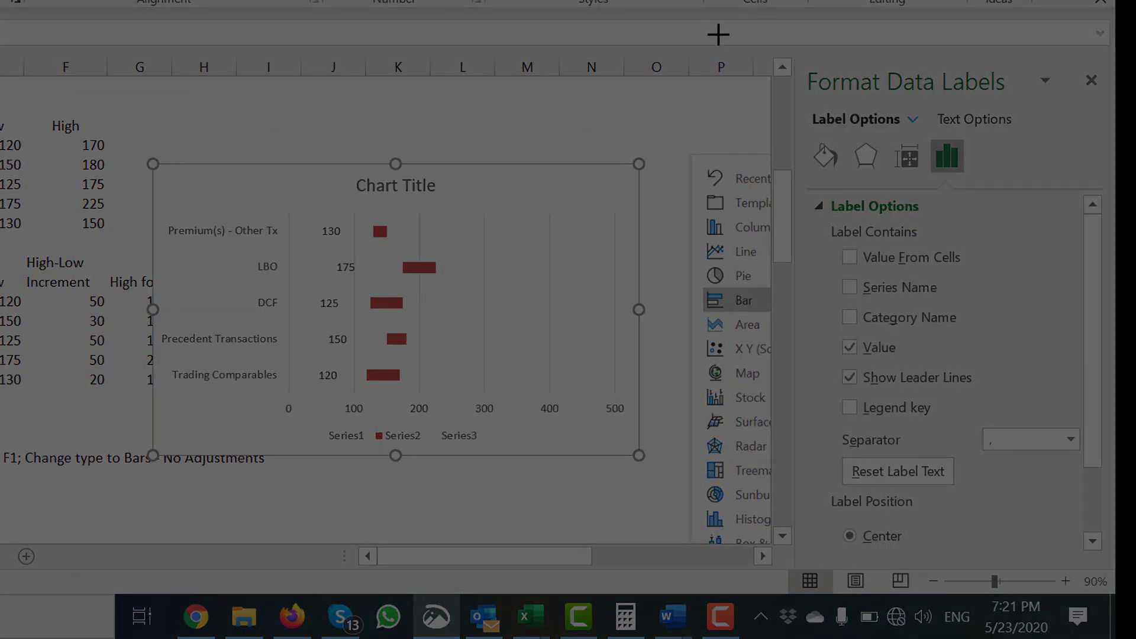
{"action": "mouse_move", "coordinate": [718, 35]}
{"action": "left_mouse_down"}
{"action": "mouse_move", "coordinate": [1105, 608]}
{"action": "mouse_move", "coordinate": [1104, 591]}
{"action": "left_mouse_up"}
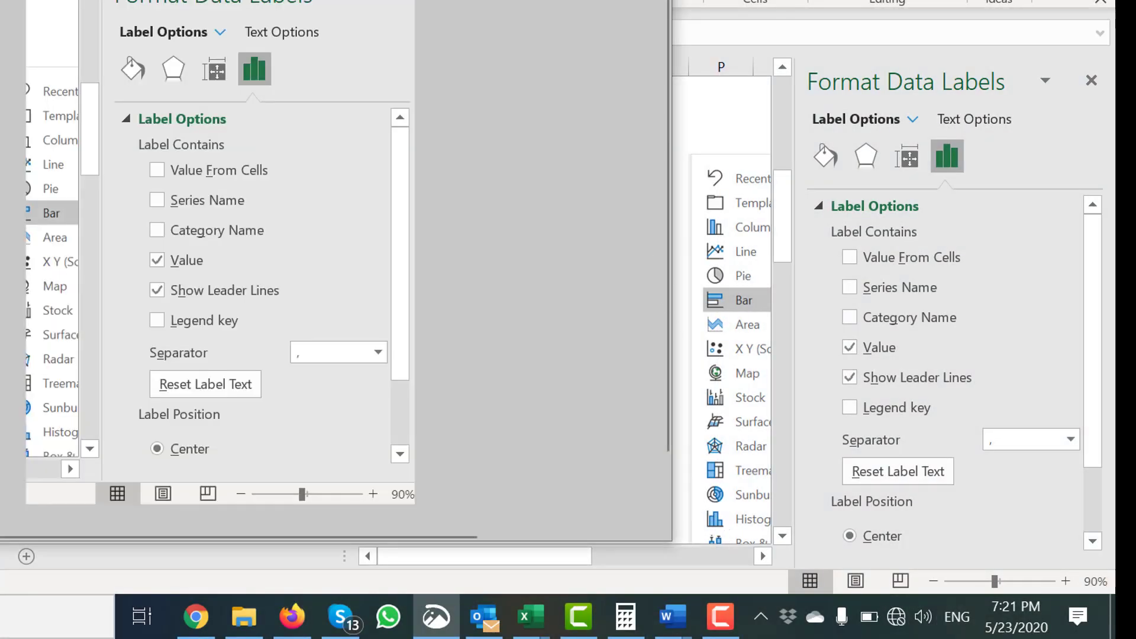
{"action": "key", "text": "alt+Tab"}
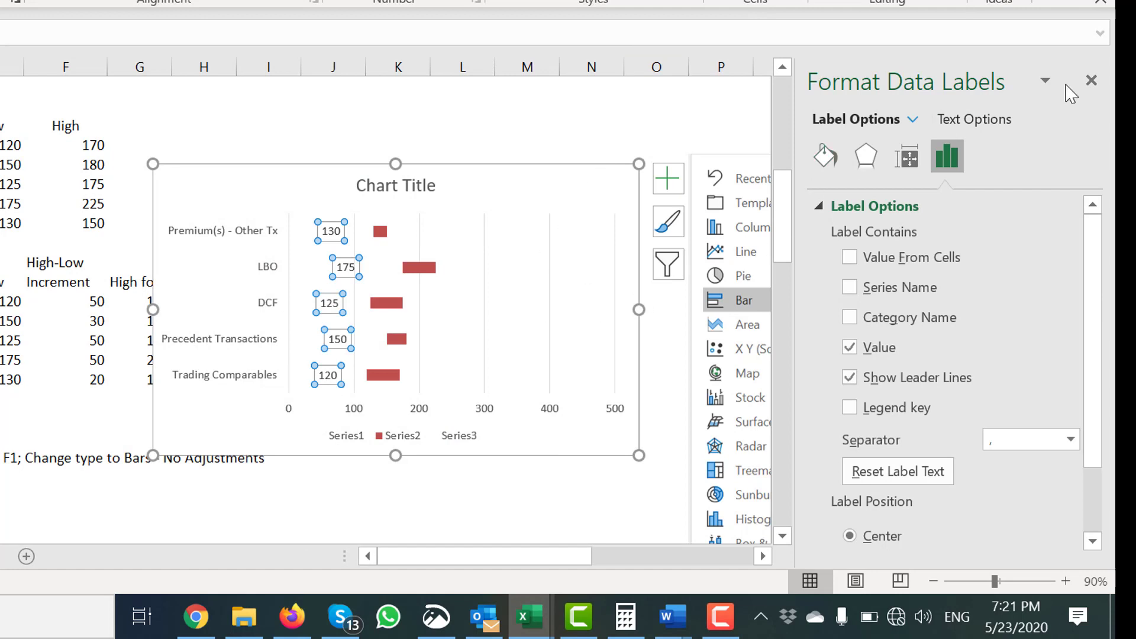
Step: Position the Series1 low-value labels at Inside End
{"action": "left_click", "coordinate": [1092, 540]}
{"action": "left_click", "coordinate": [1092, 540]}
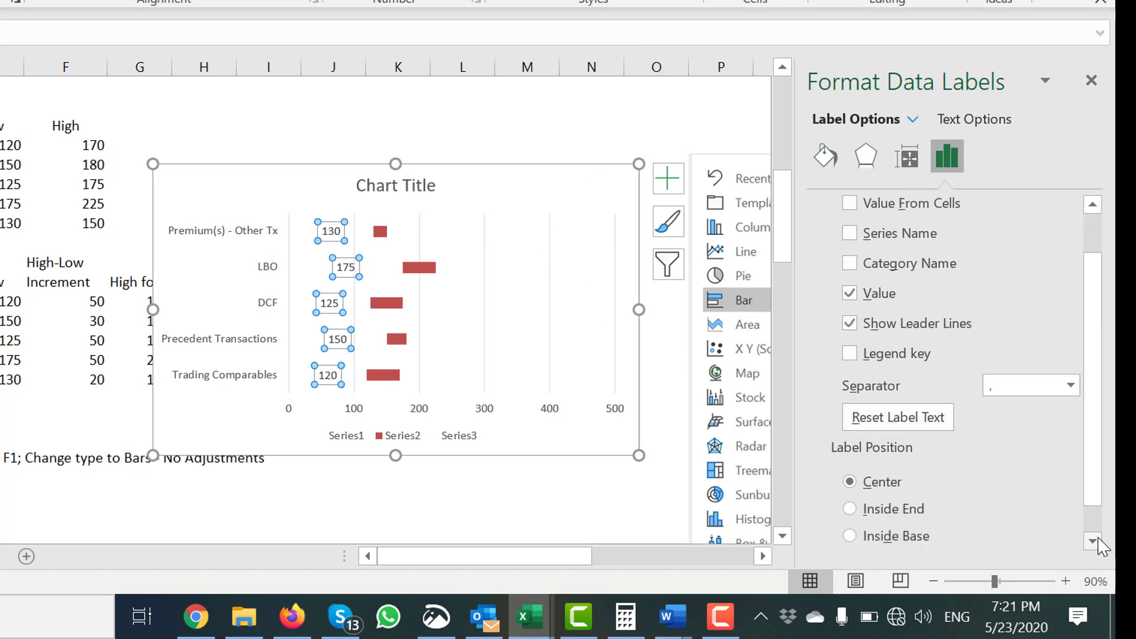
{"action": "left_click", "coordinate": [898, 511]}
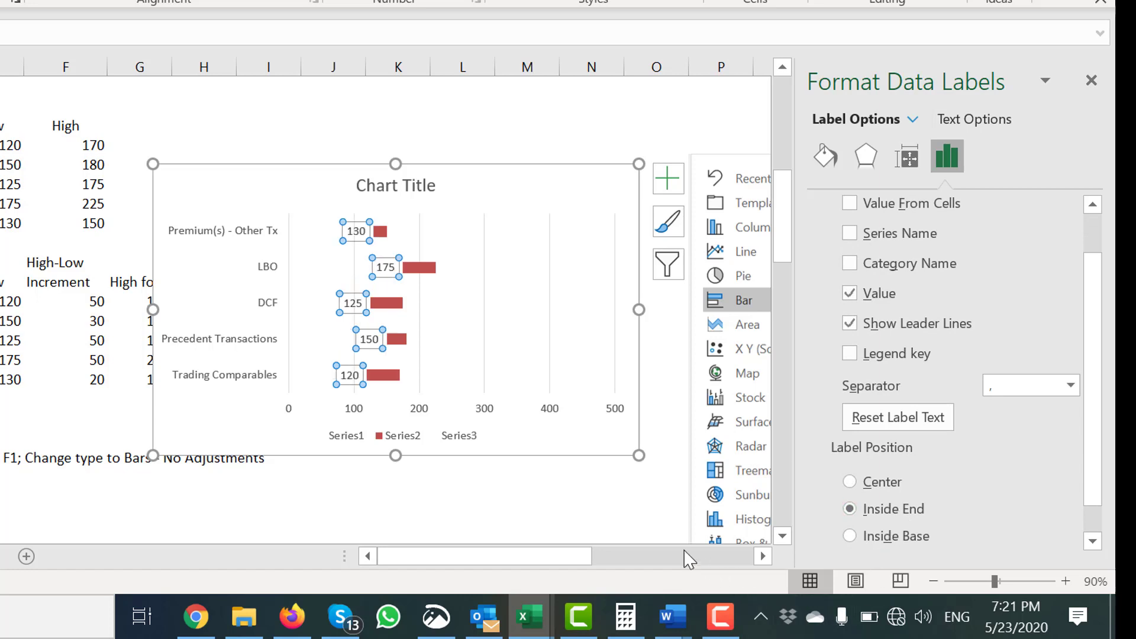
{"action": "left_click", "coordinate": [604, 518]}
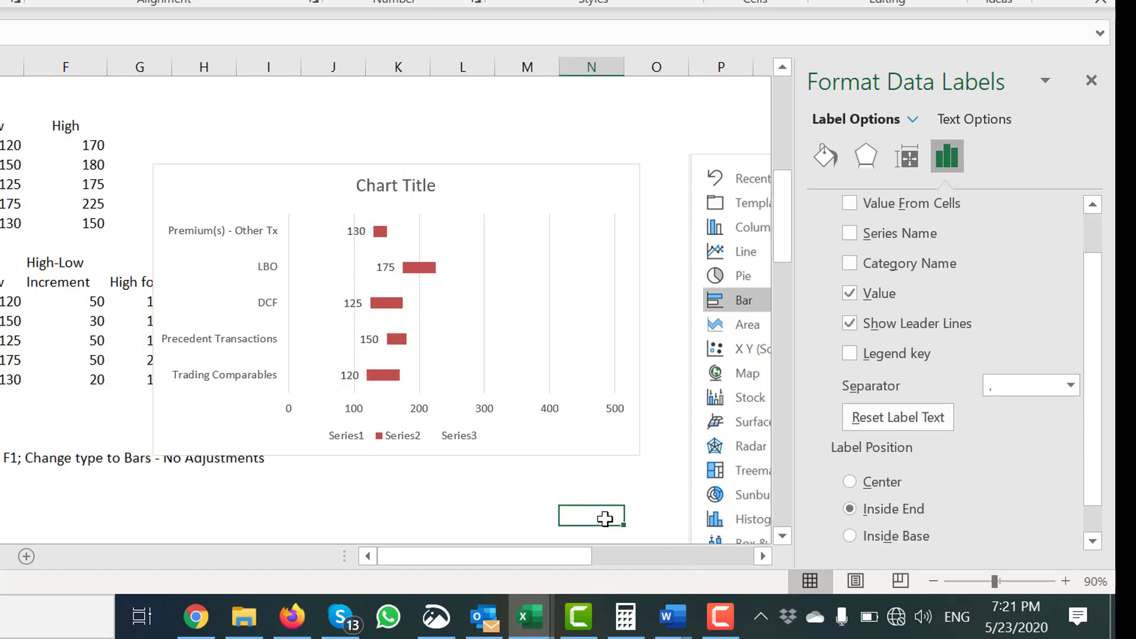
Step: Add data labels to Series3 and set them to Inside Base beside the red bars' right ends
{"action": "left_click", "coordinate": [464, 280]}
{"action": "right_click", "coordinate": [459, 275]}
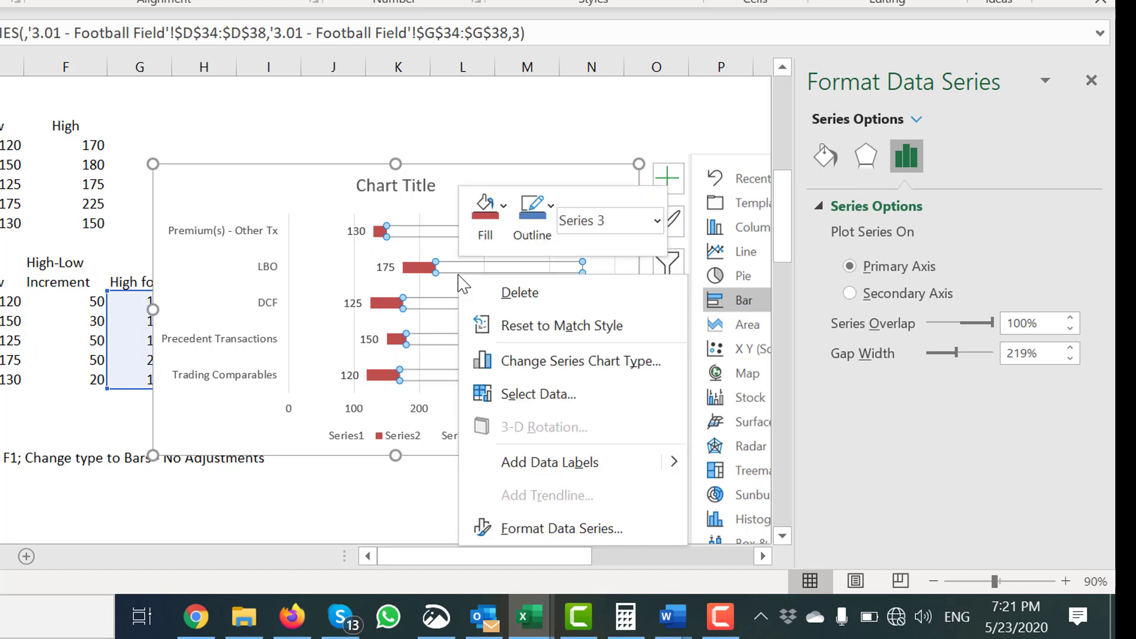
{"action": "left_click", "coordinate": [508, 465]}
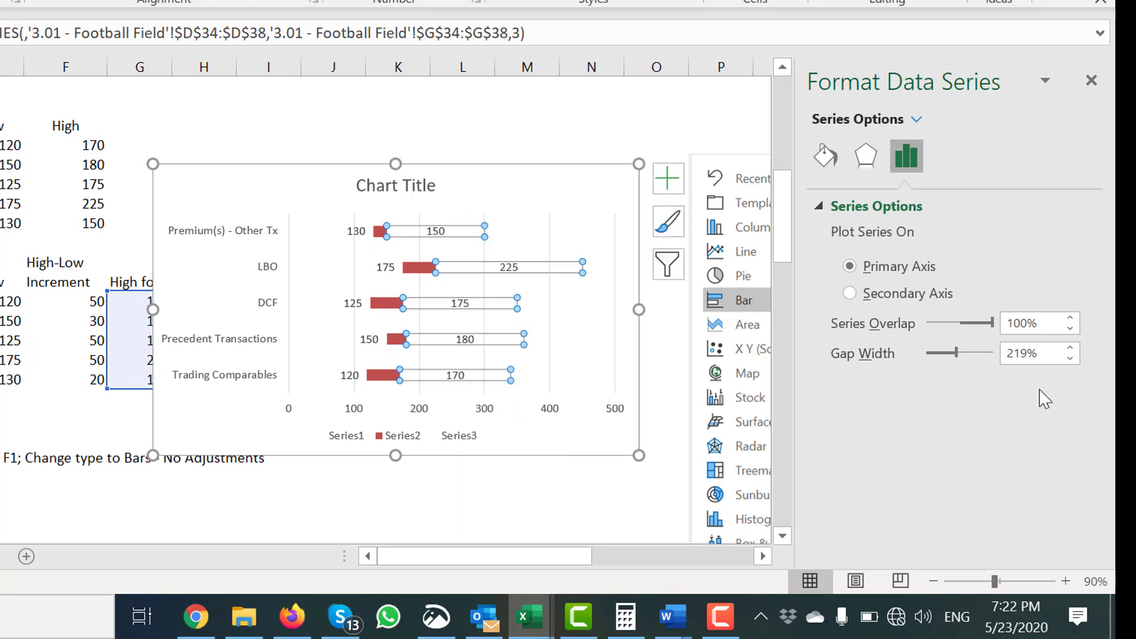
{"action": "left_click", "coordinate": [442, 233]}
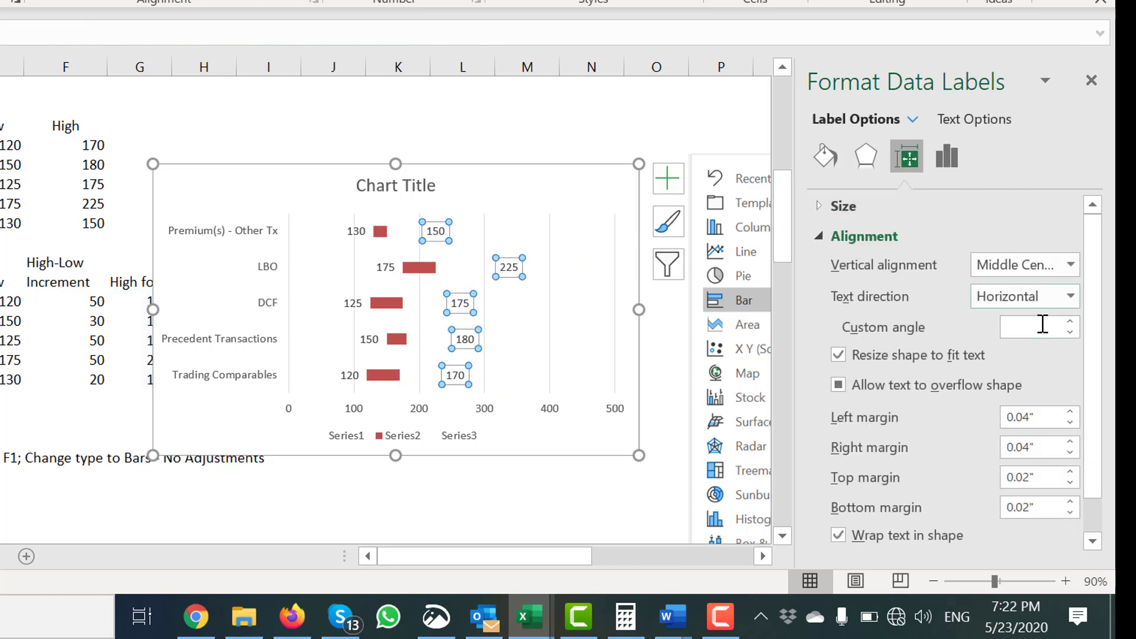
{"action": "left_click", "coordinate": [944, 161]}
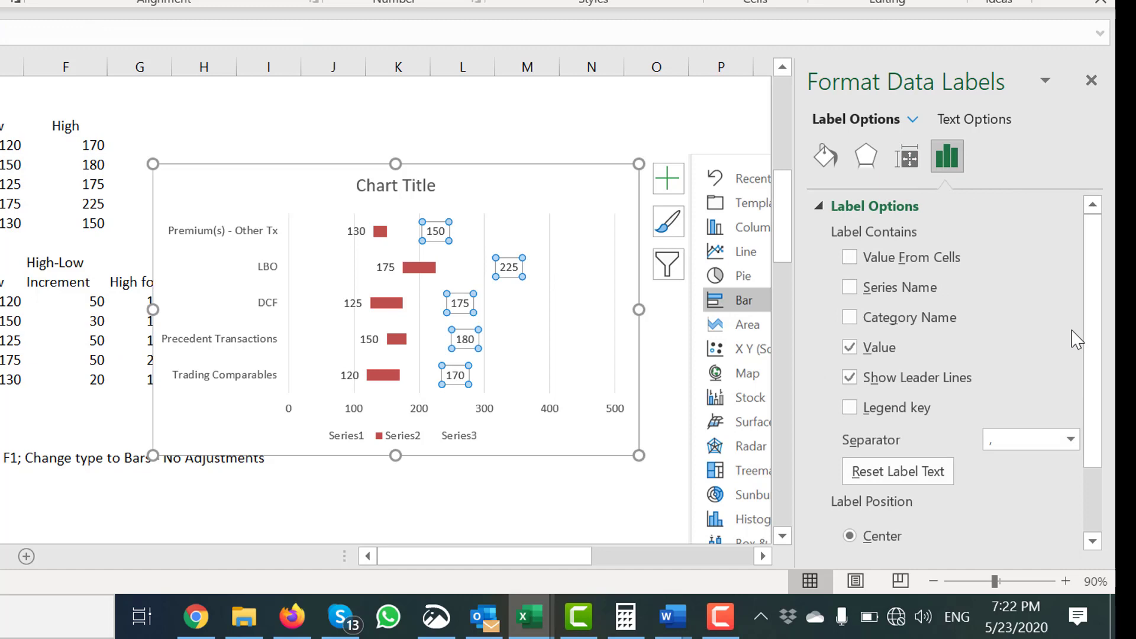
{"action": "left_click", "coordinate": [1092, 540]}
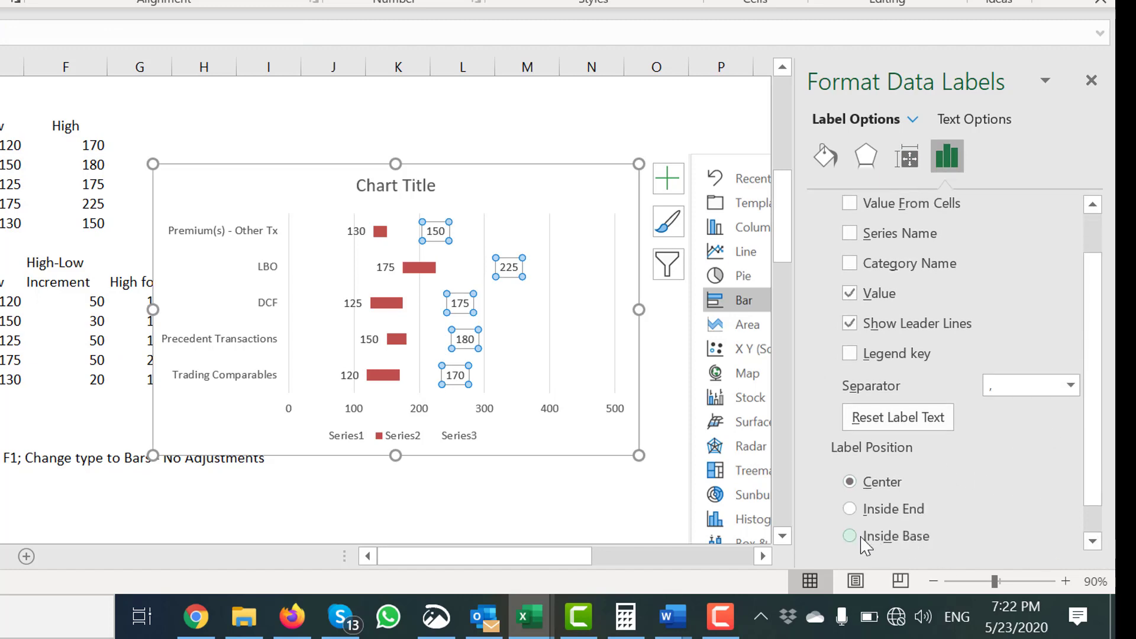
{"action": "left_click", "coordinate": [850, 536]}
{"action": "left_click", "coordinate": [562, 499]}
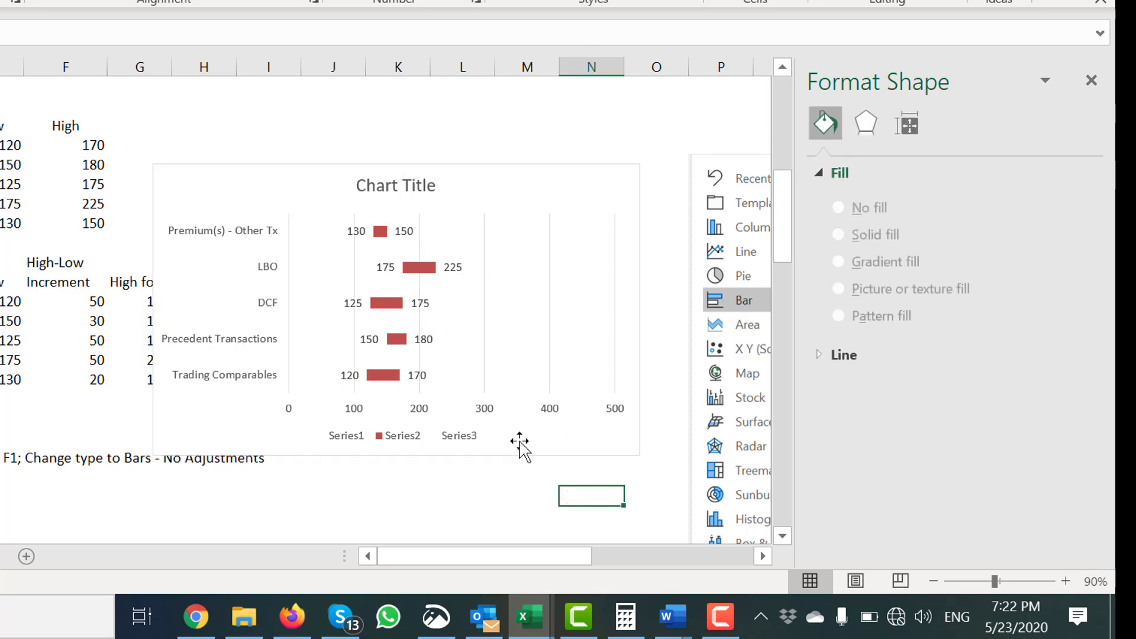
Step: Set the horizontal axis bounds to minimum 80 and maximum 280 in Format Axis
{"action": "left_click", "coordinate": [1091, 79]}
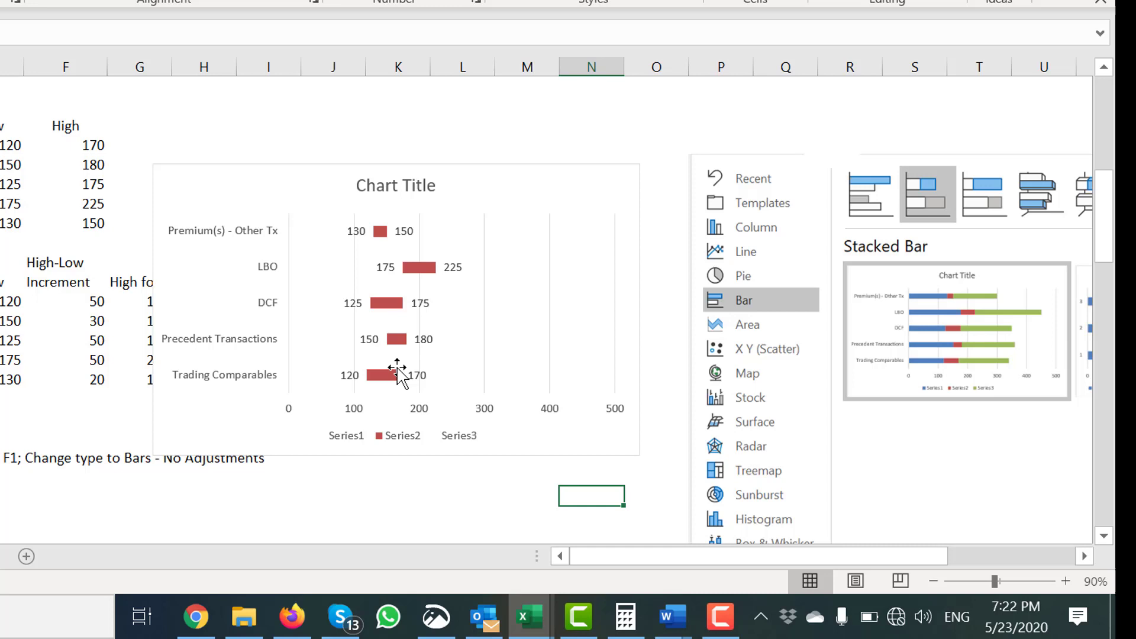
{"action": "left_click", "coordinate": [421, 413]}
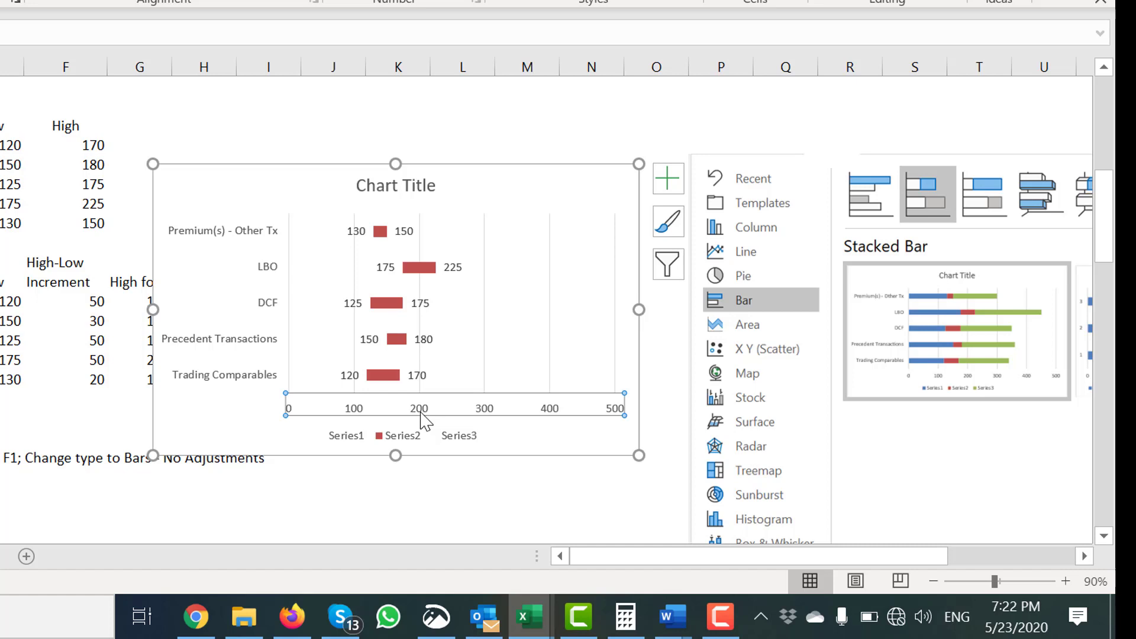
{"action": "right_click", "coordinate": [421, 417]}
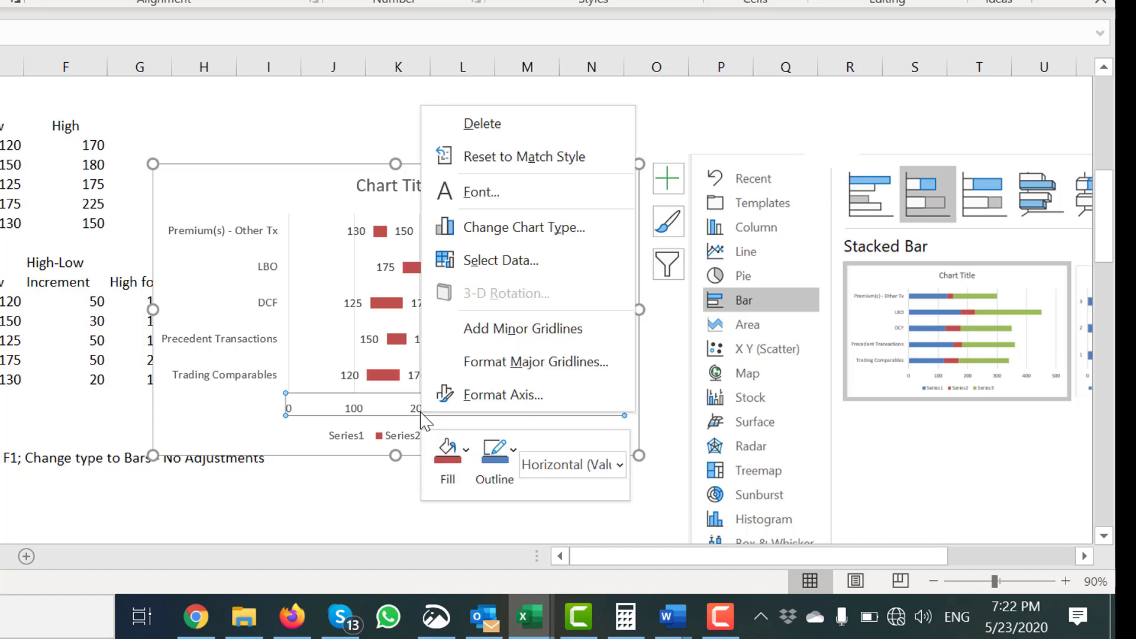
{"action": "left_click", "coordinate": [473, 395]}
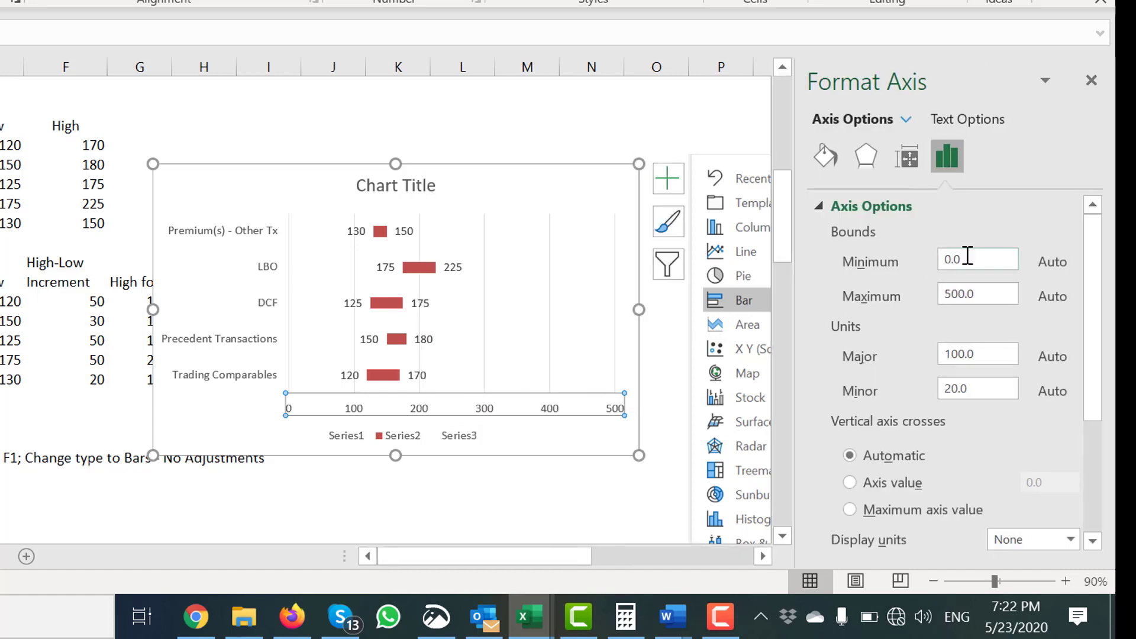
{"action": "left_click", "coordinate": [968, 259]}
{"action": "key", "text": "BackSpace"}
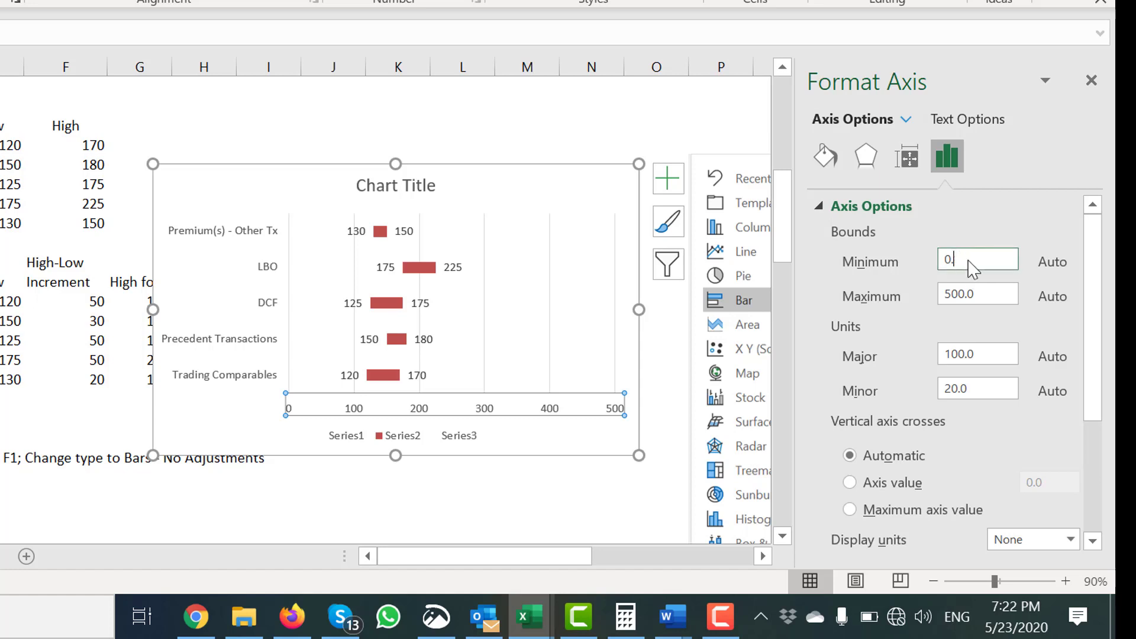
{"action": "key", "text": "BackSpace"}
{"action": "key", "text": "BackSpace"}
{"action": "type", "text": "80"}
{"action": "left_click", "coordinate": [980, 295]}
{"action": "key", "text": "BackSpace"}
{"action": "key", "text": "BackSpace"}
{"action": "key", "text": "BackSpace"}
{"action": "key", "text": "BackSpace"}
{"action": "key", "text": "BackSpace"}
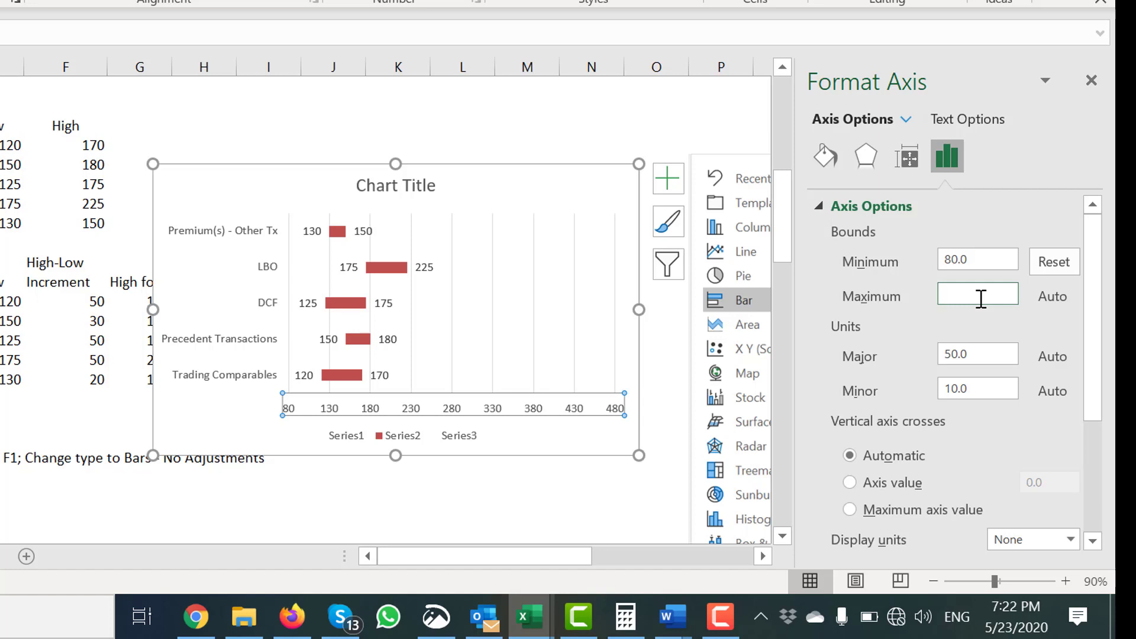
{"action": "type", "text": "280"}
{"action": "left_click", "coordinate": [591, 532]}
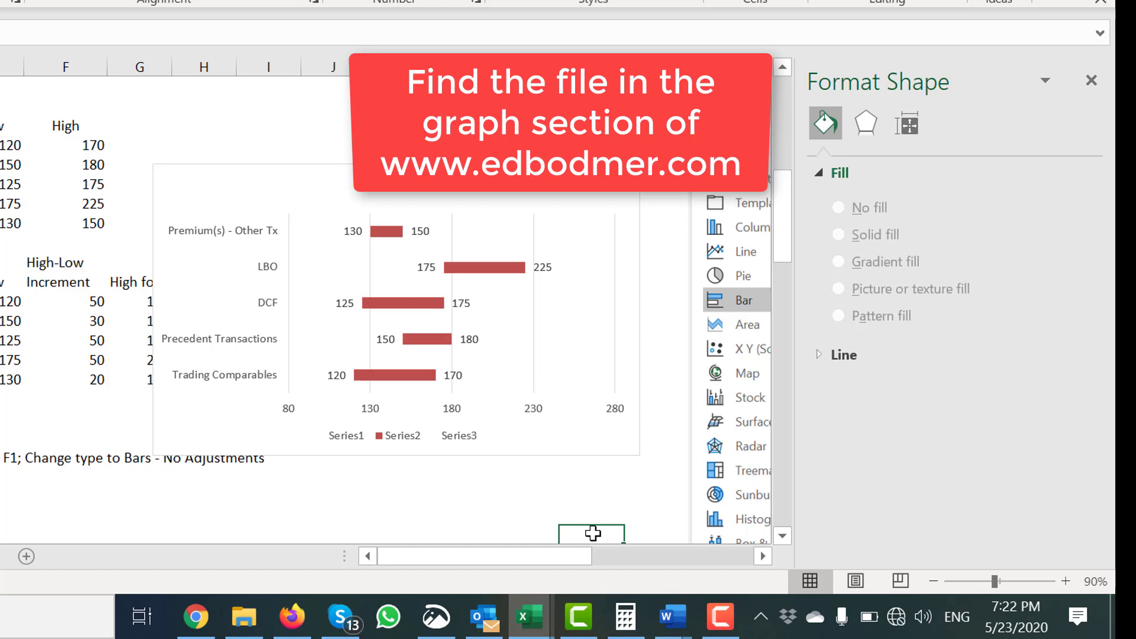
Step: Delete the chart legend and close the formatting pane
{"action": "left_click", "coordinate": [455, 438]}
{"action": "key", "text": "Delete"}
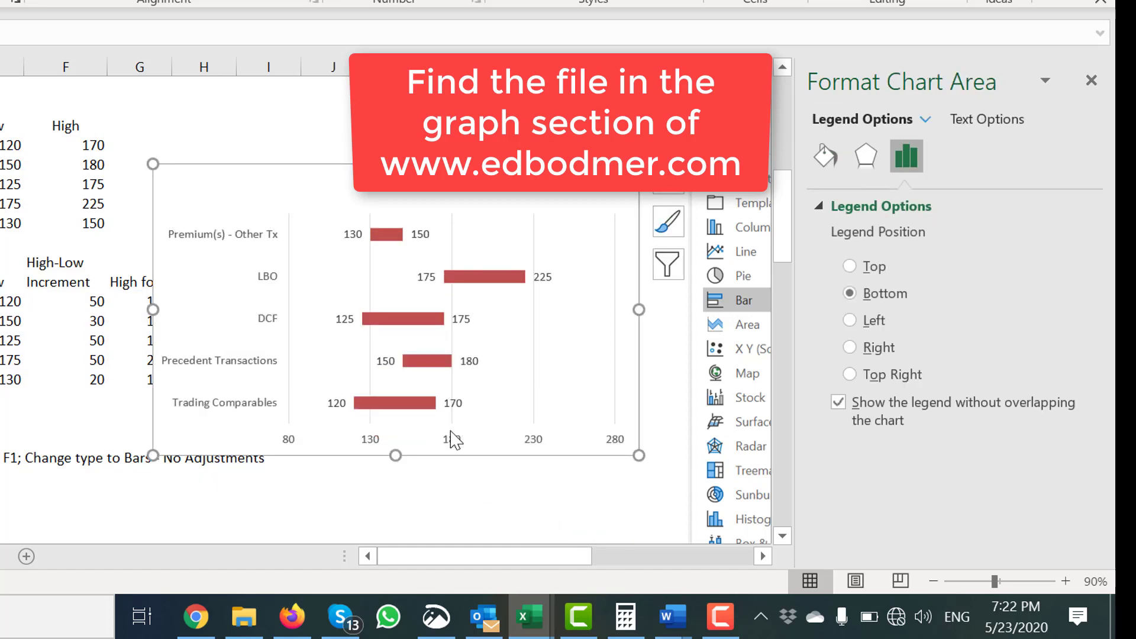
{"action": "left_click", "coordinate": [1091, 80]}
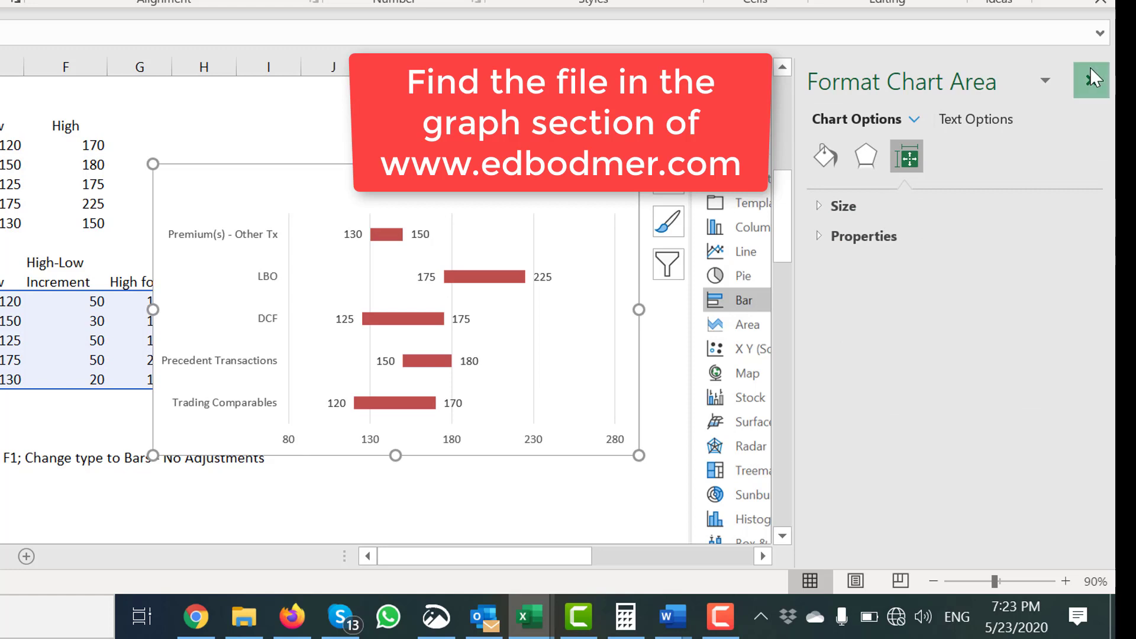
{"action": "left_click", "coordinate": [512, 516]}
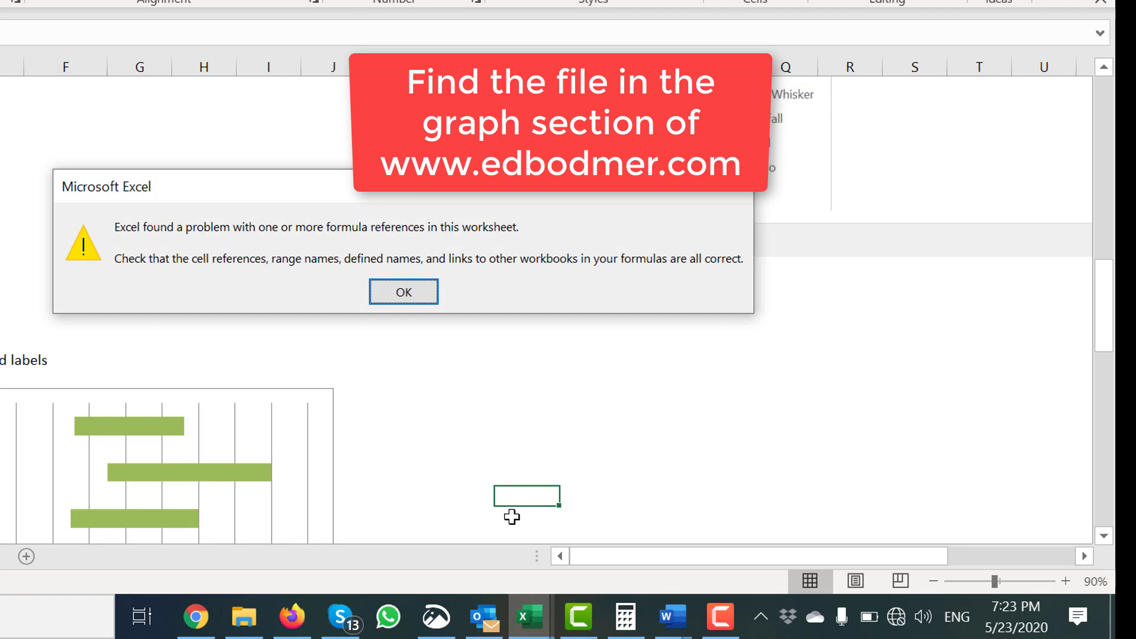
Step: Dismiss the formula reference warnings to reach the notes on linking chart labels
{"action": "key", "text": "Return"}
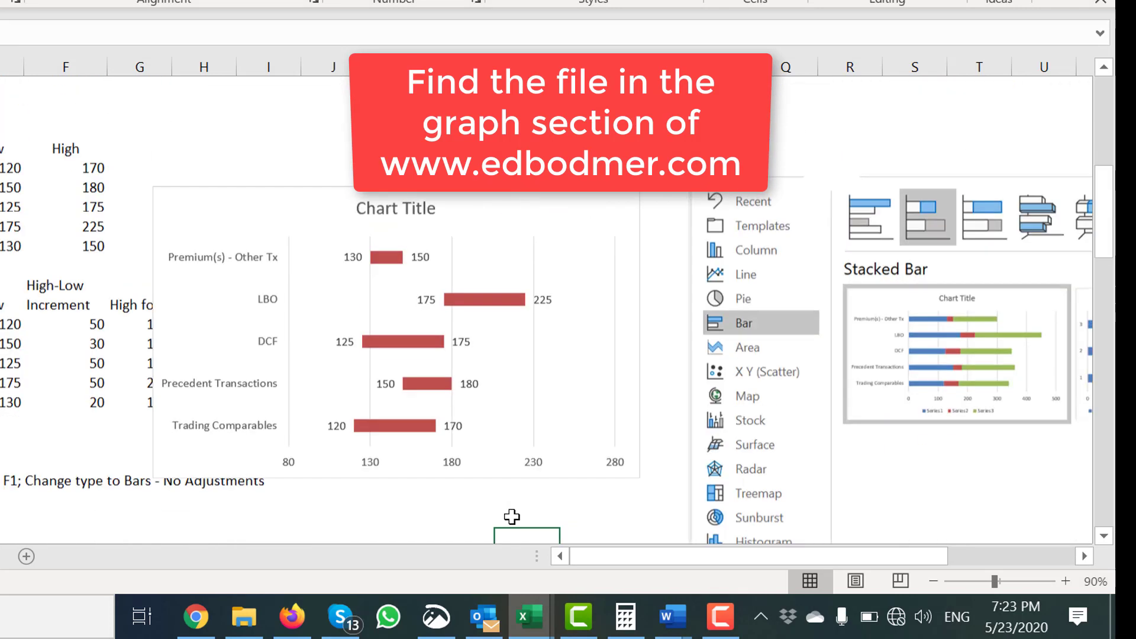
{"action": "key", "text": "Left"}
{"action": "key", "text": "Left"}
{"action": "key", "text": "Left"}
{"action": "key", "text": "Left"}
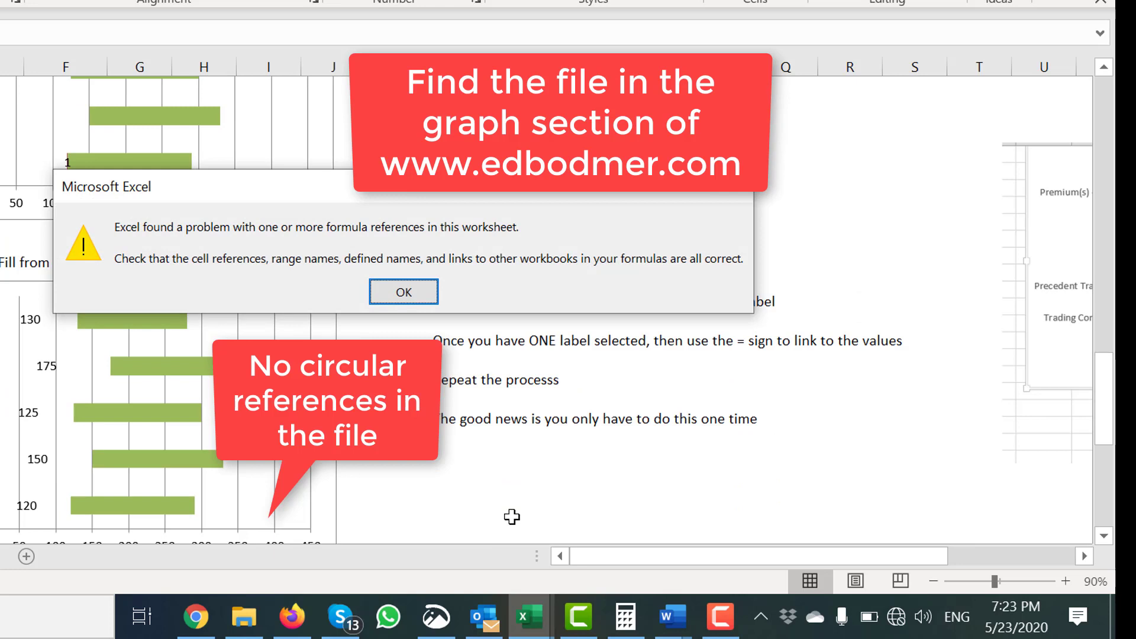
{"action": "key", "text": "Return"}
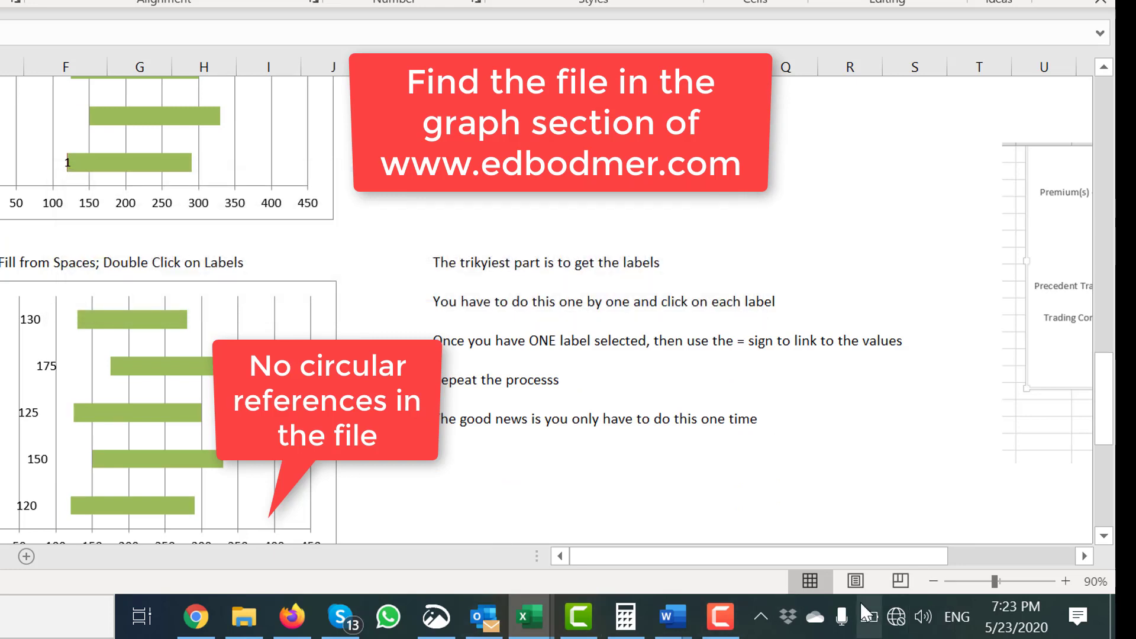